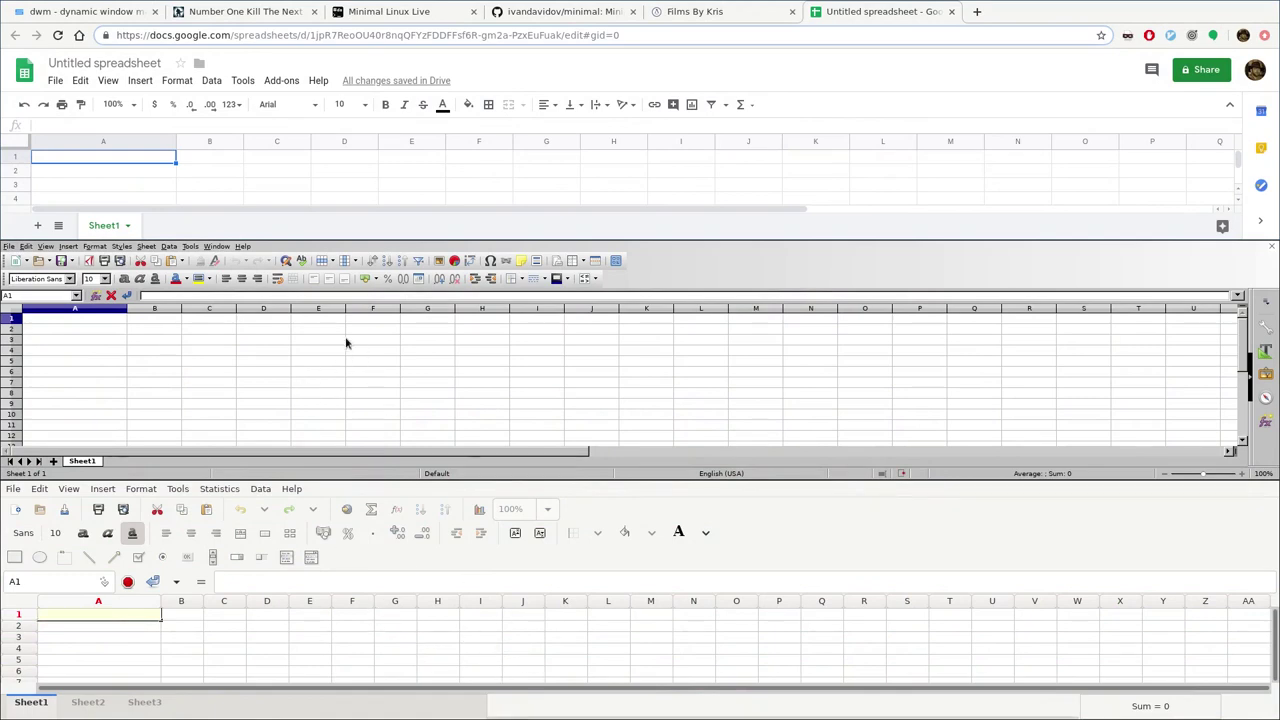
Open cell A1 of the blank Google Sheets spreadsheet for editing to enter the web address
double_click(131, 157)
type("tp")
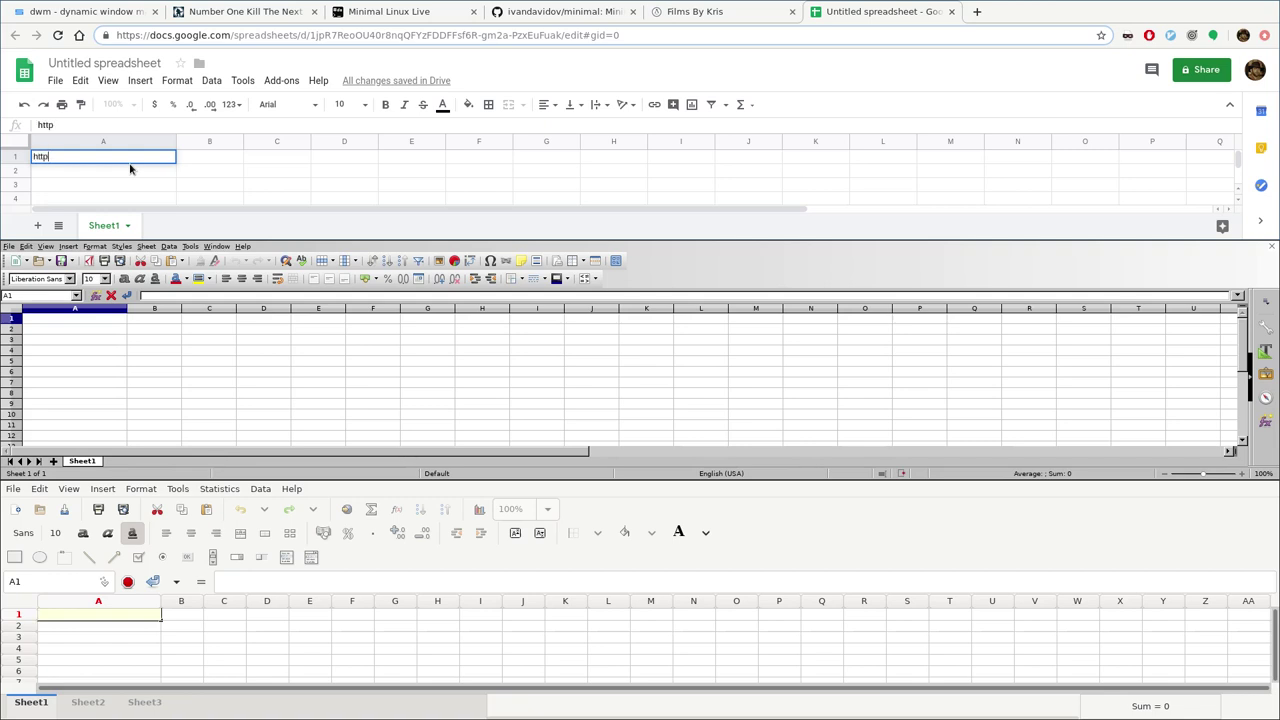
type("://filmsbykris.com")
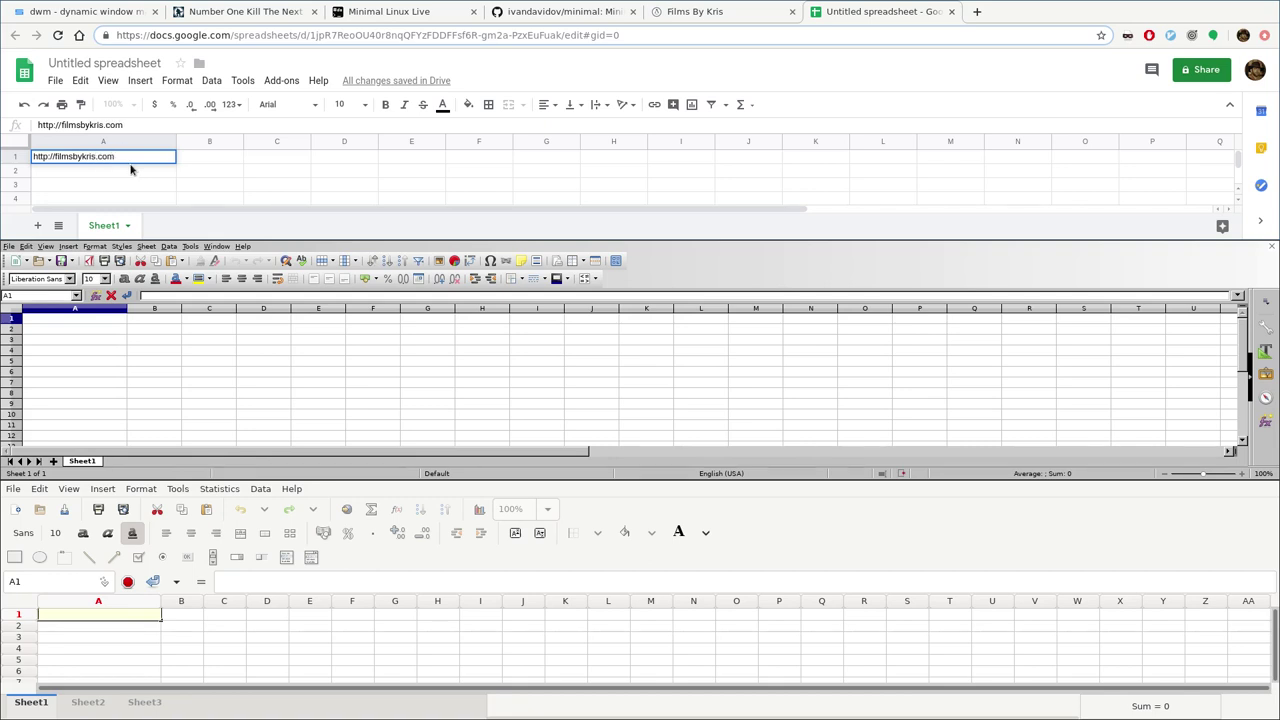
key("Return")
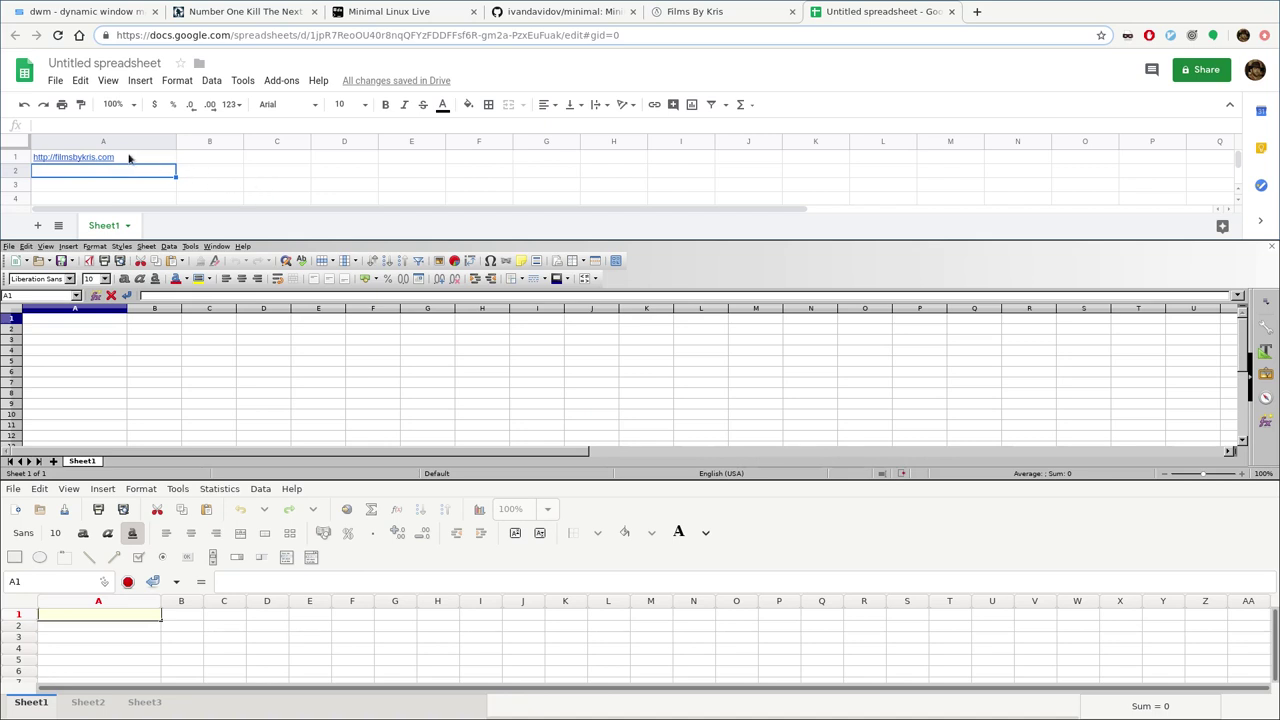
left_click(103, 160)
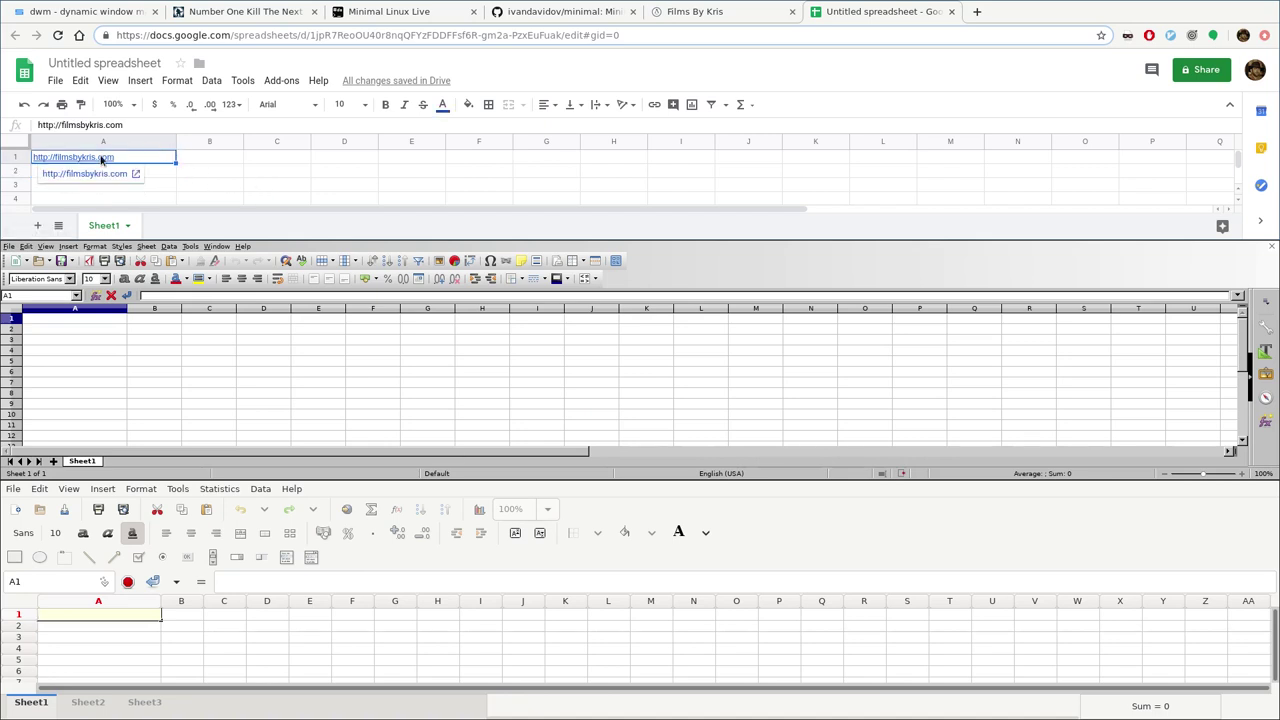
left_click(75, 174)
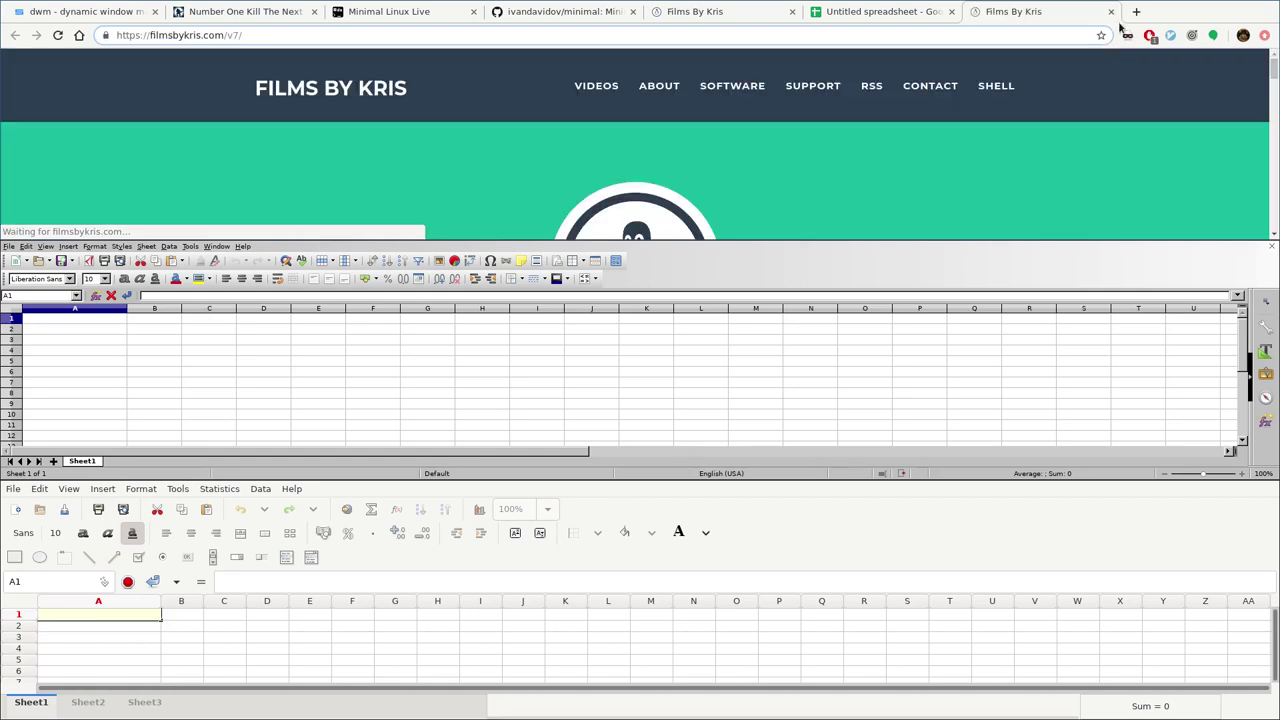
left_click(1110, 11)
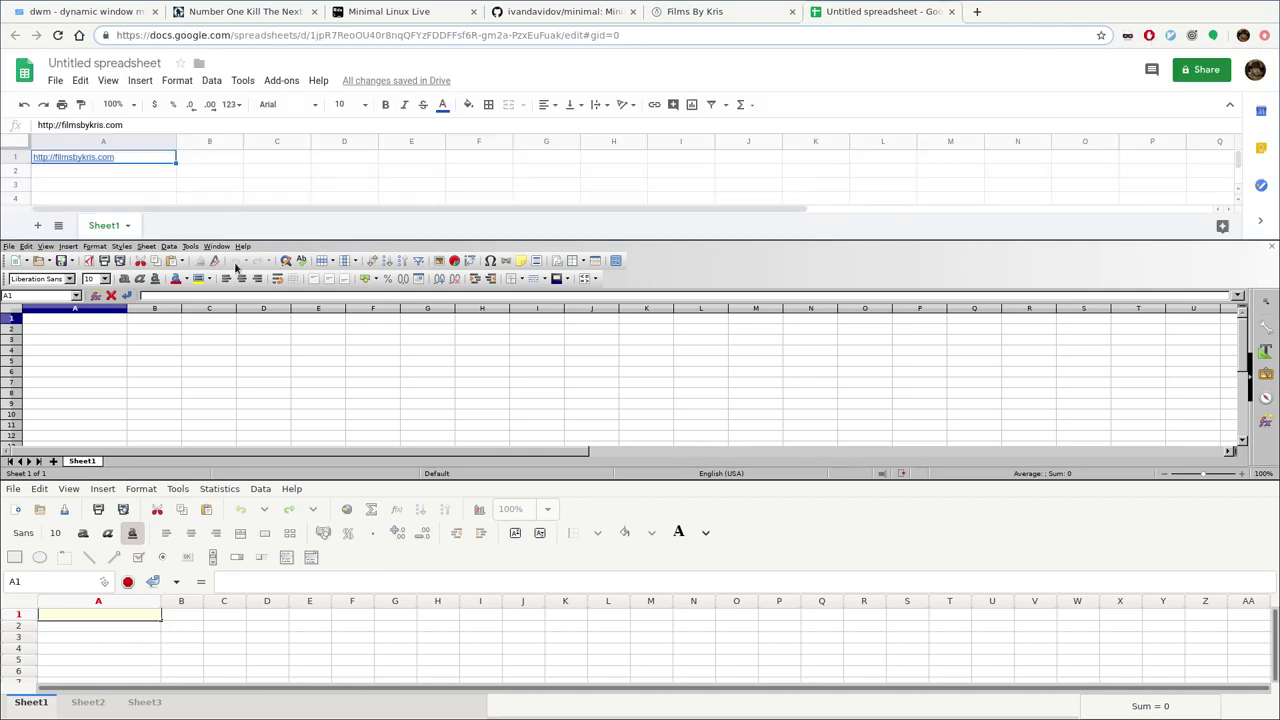
double_click(124, 156)
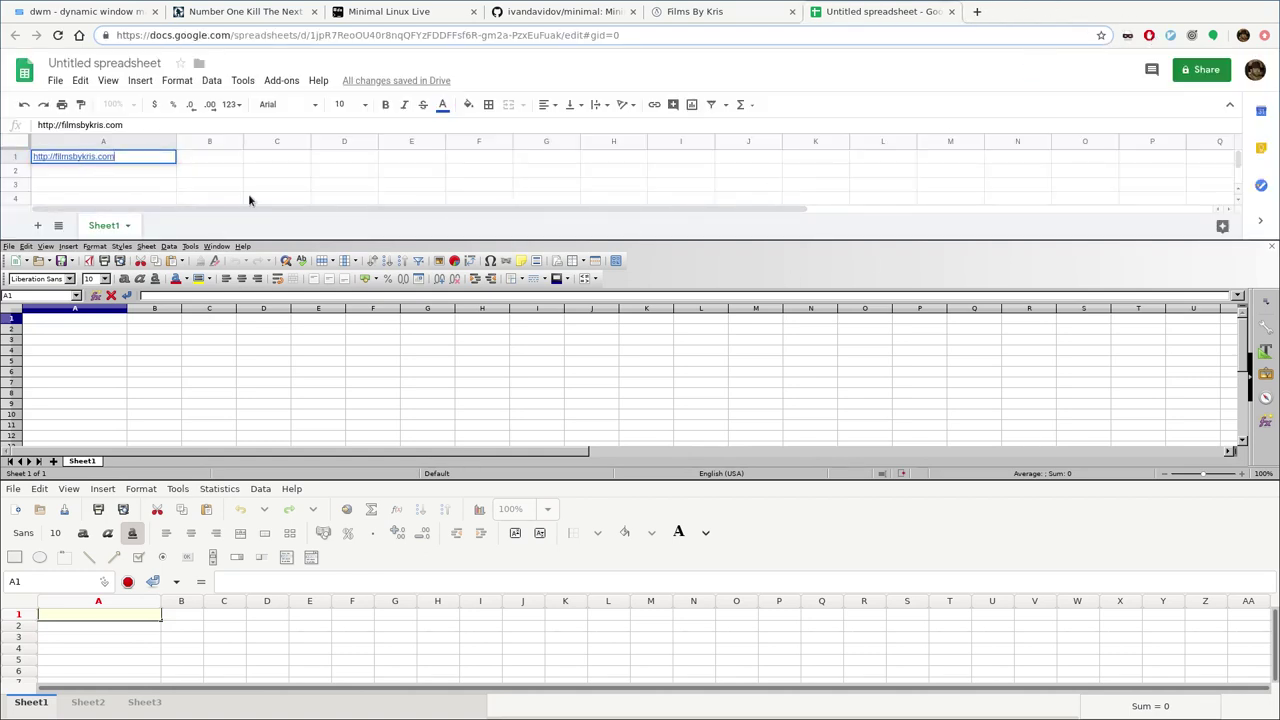
type("/v7")
key("Return")
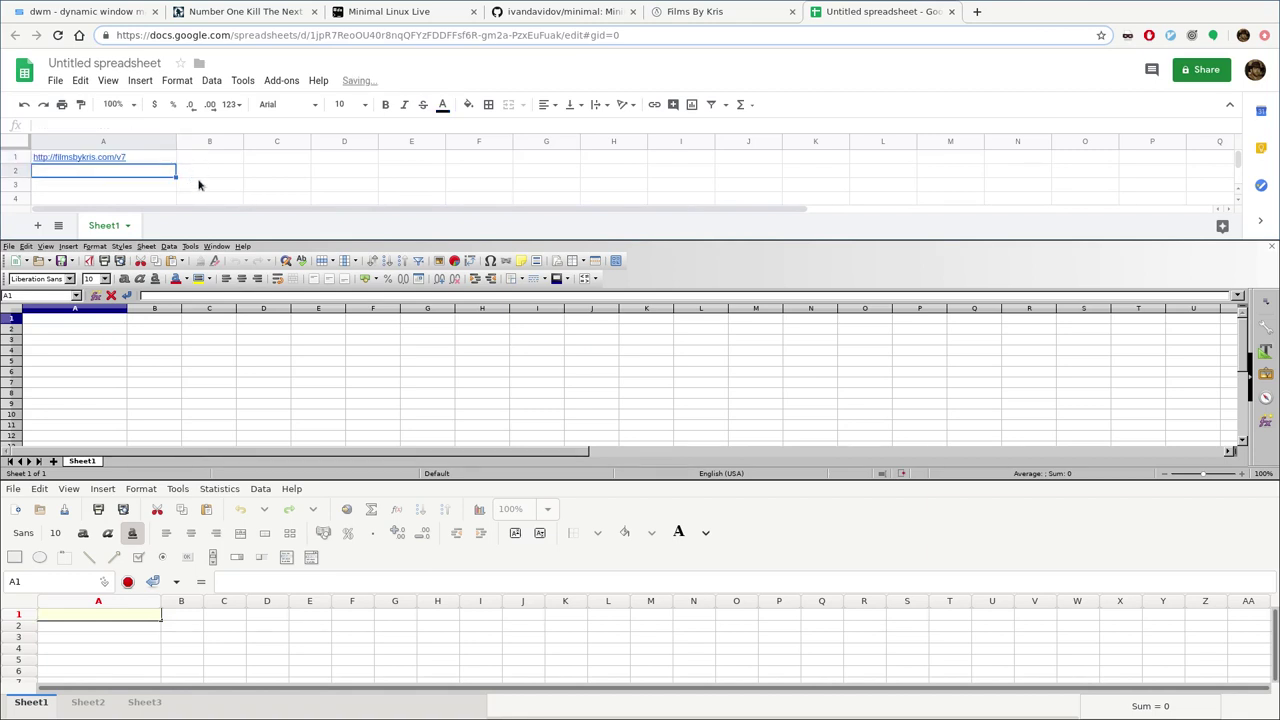
left_click(198, 185)
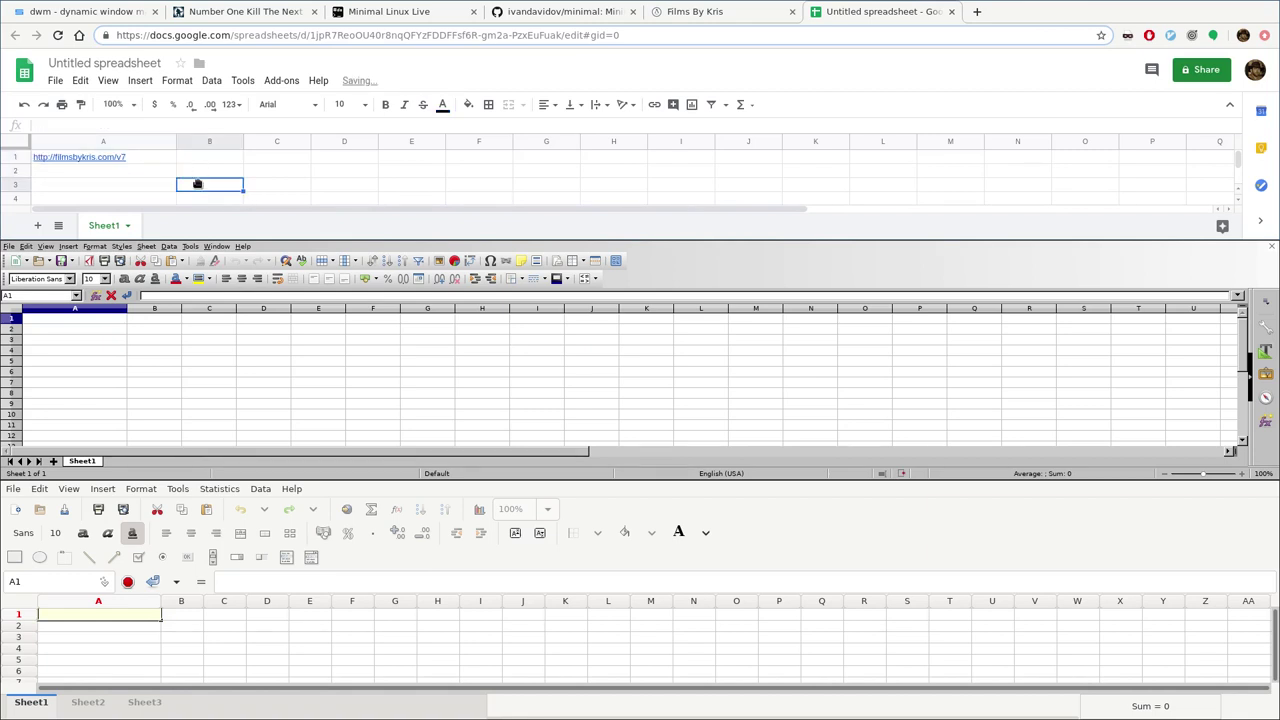
left_click(66, 160)
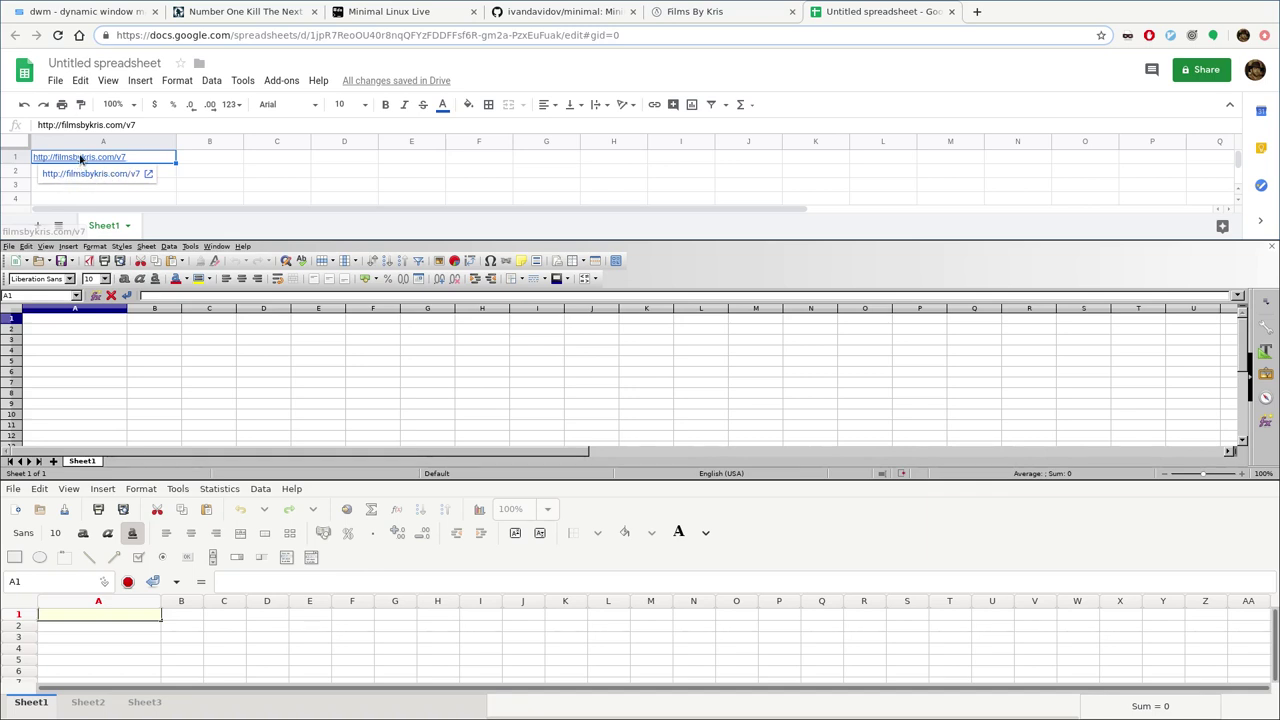
double_click(169, 156)
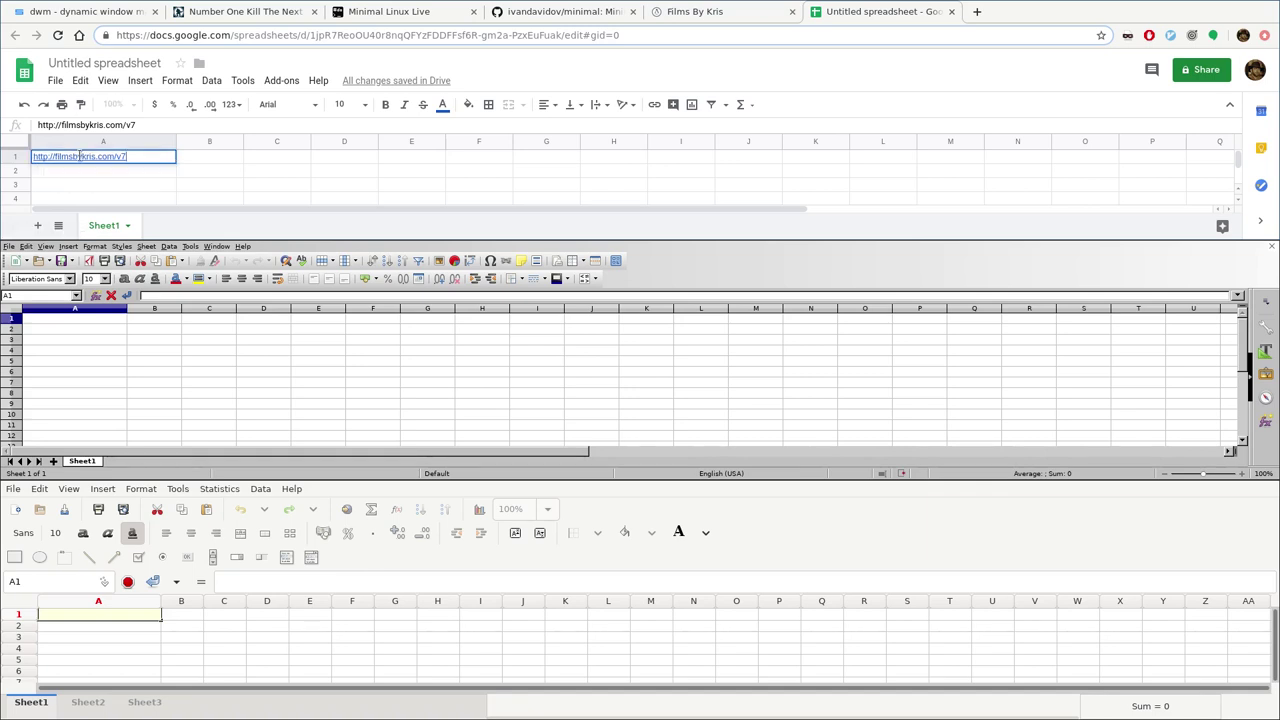
left_click(238, 179)
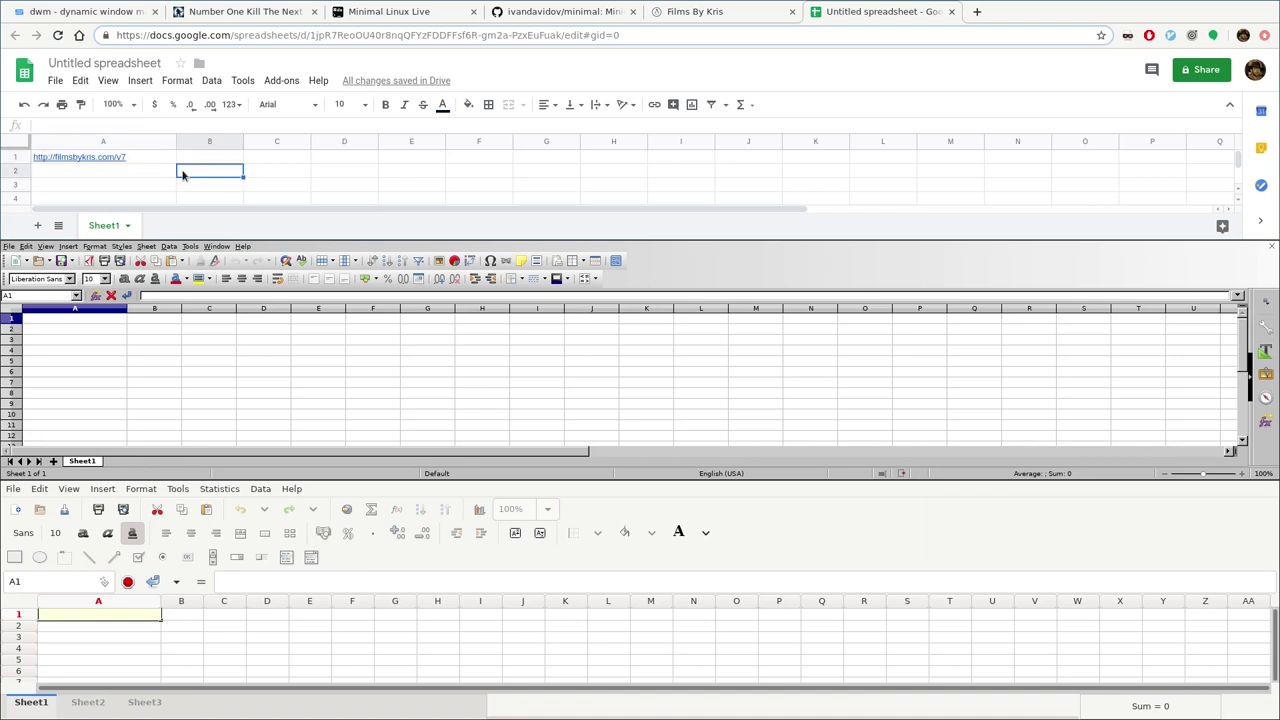
left_click(127, 156)
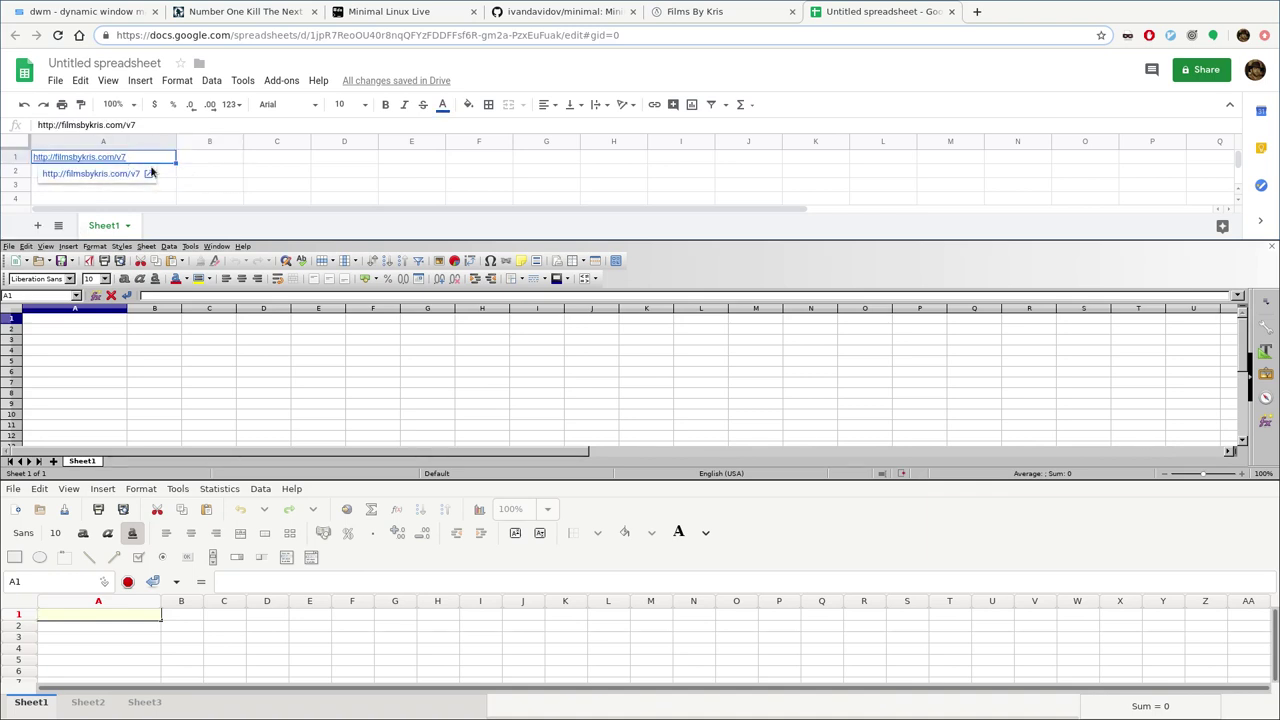
double_click(129, 156)
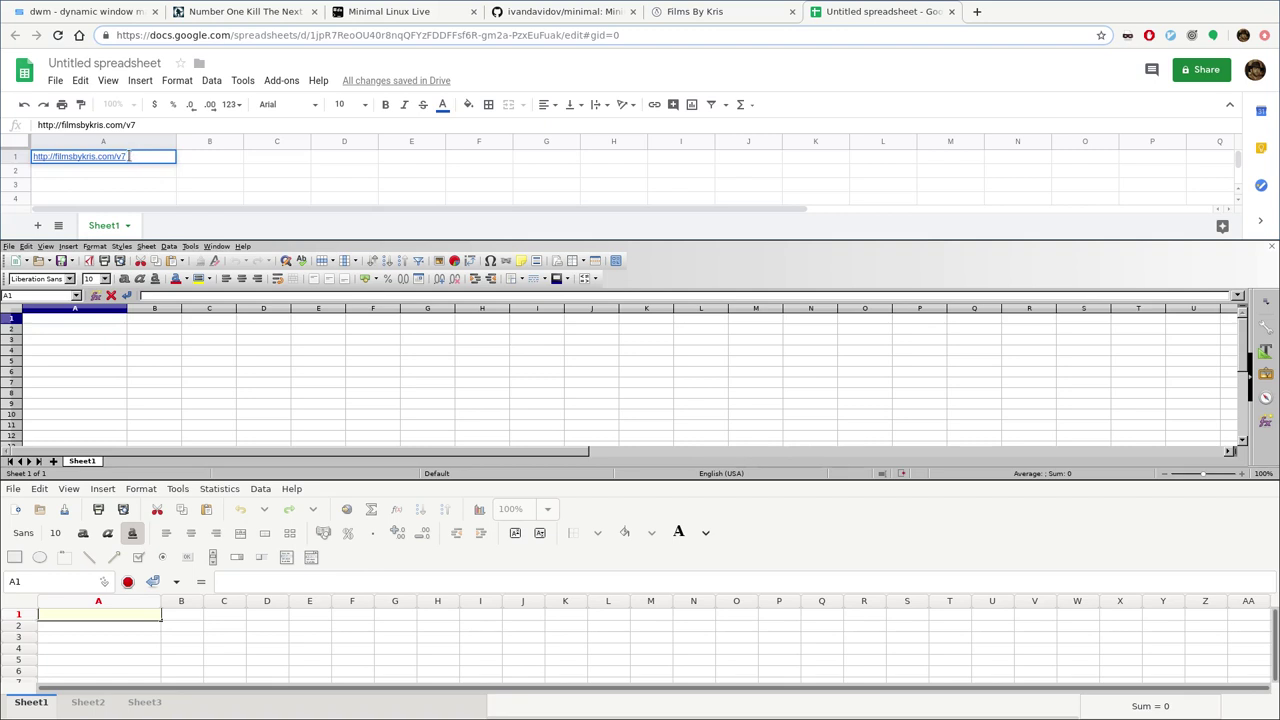
left_click(226, 171)
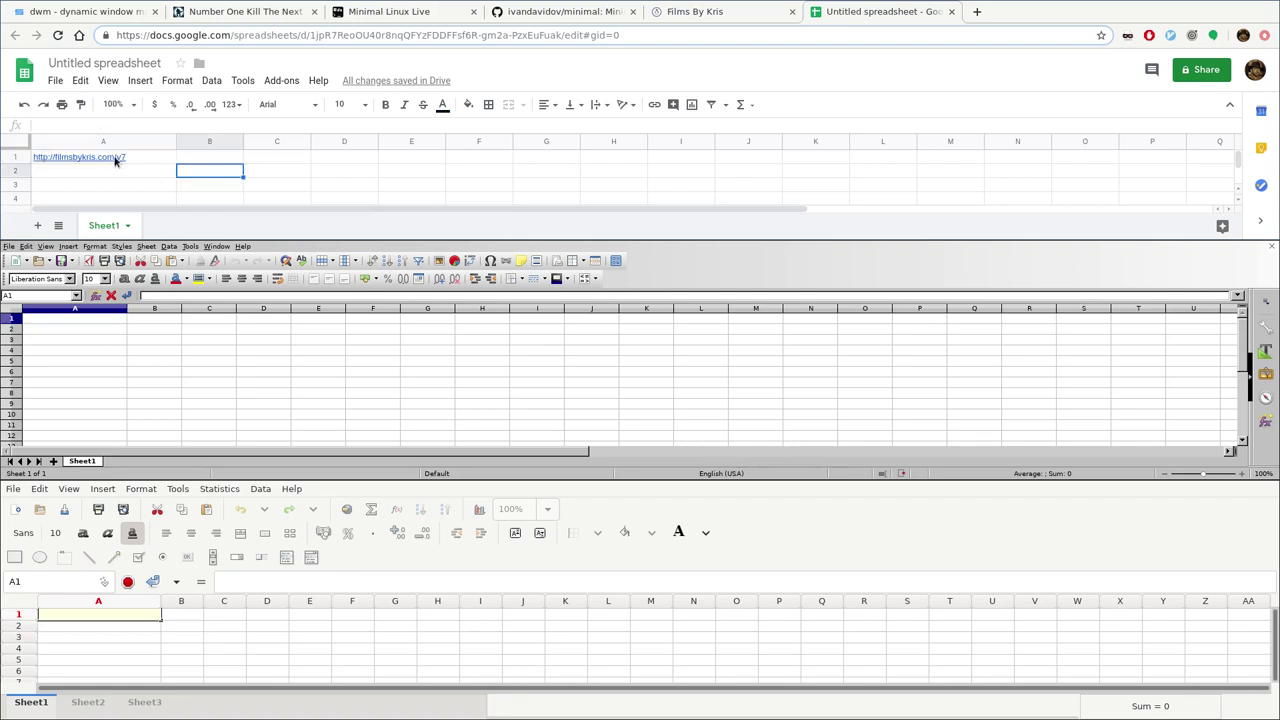
left_click(118, 160)
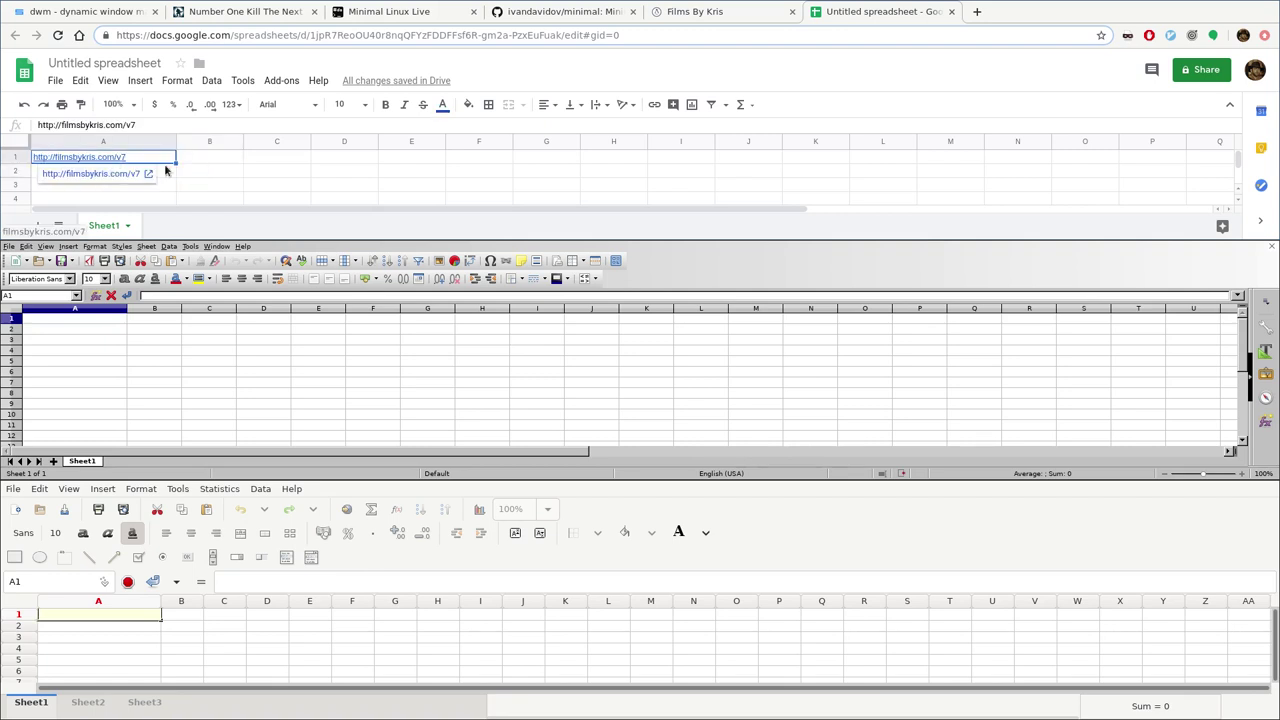
left_click(148, 173)
left_click(1111, 12)
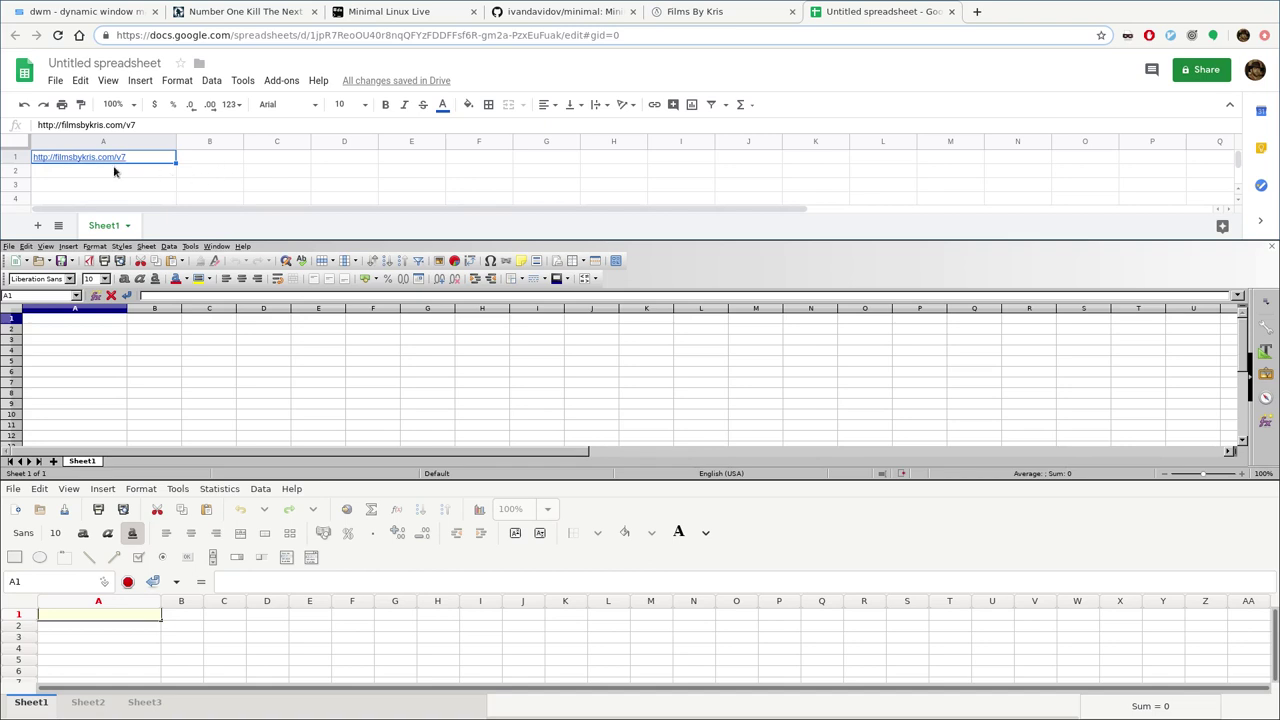
mouse_move(97, 162)
double_click(141, 157)
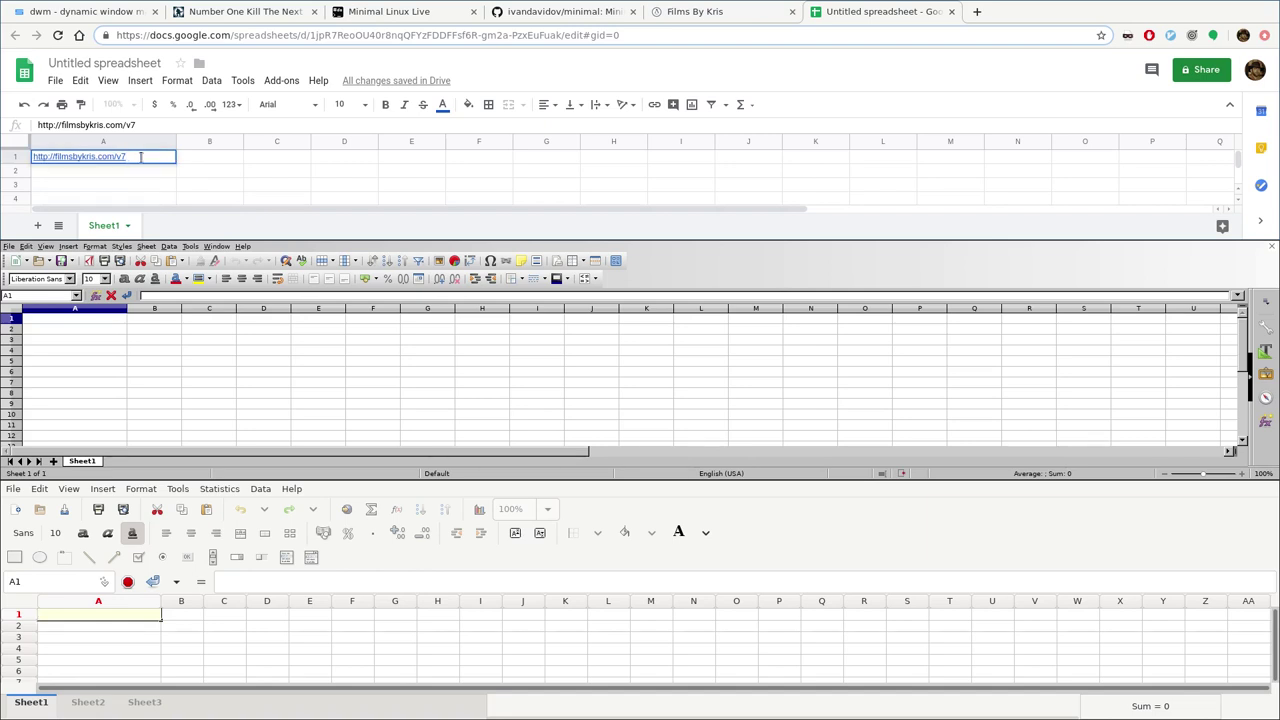
left_click(180, 170)
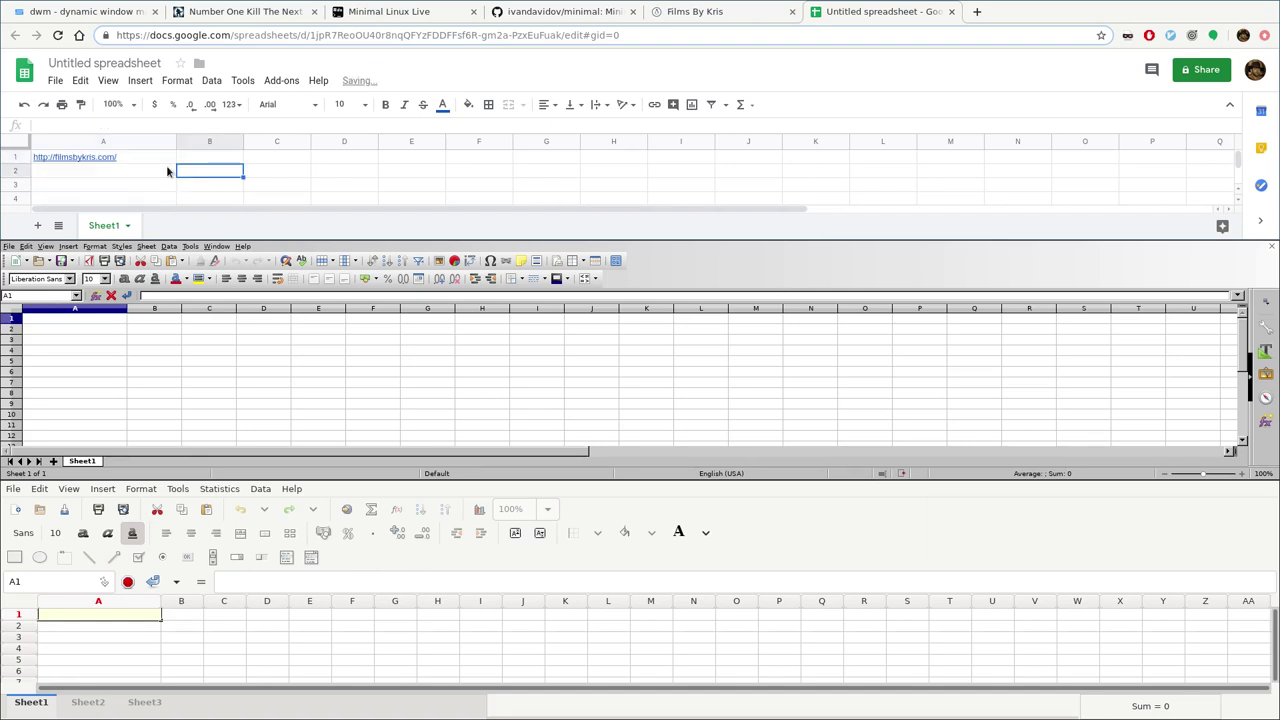
double_click(123, 157)
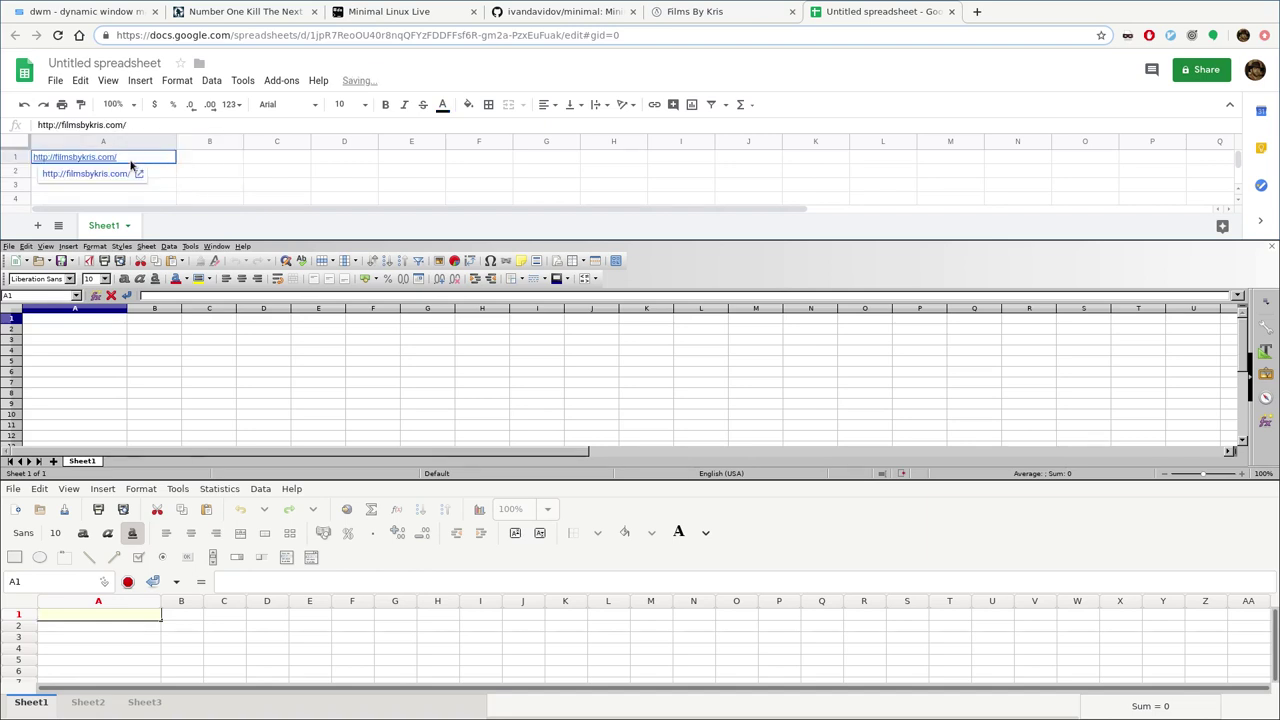
left_click(200, 171)
left_click(120, 160)
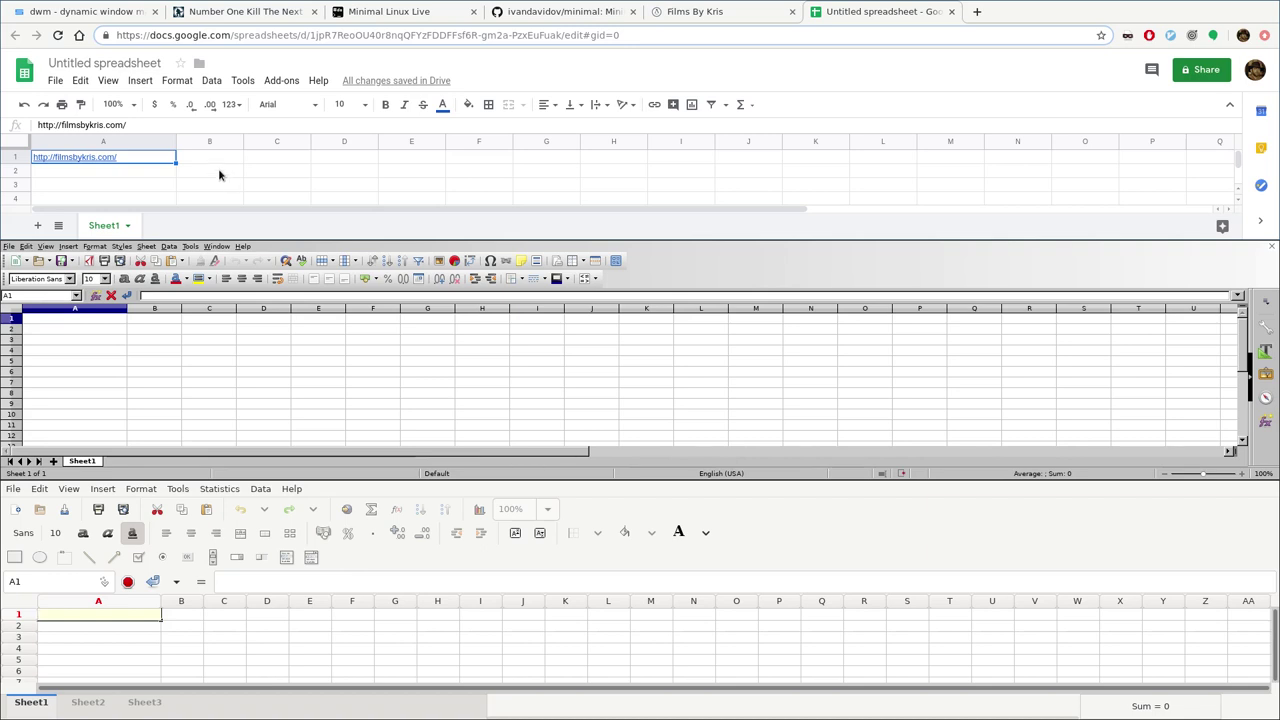
mouse_move(145, 160)
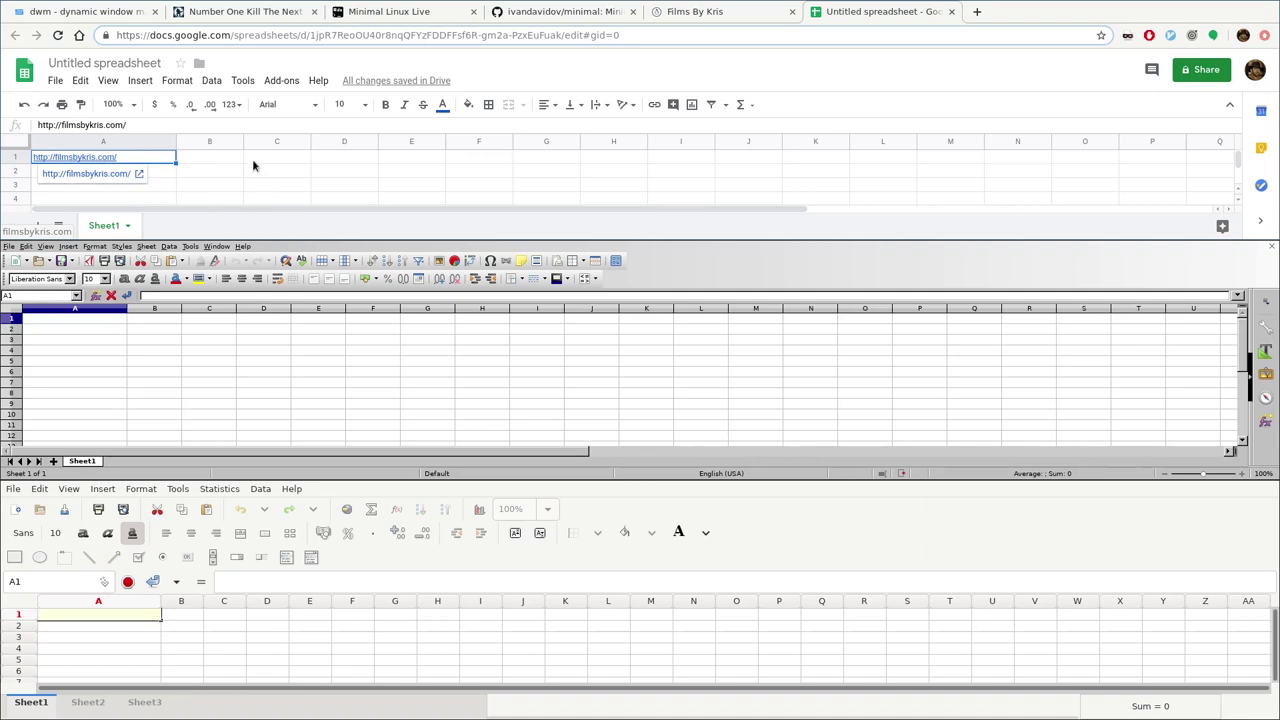
left_click(223, 175)
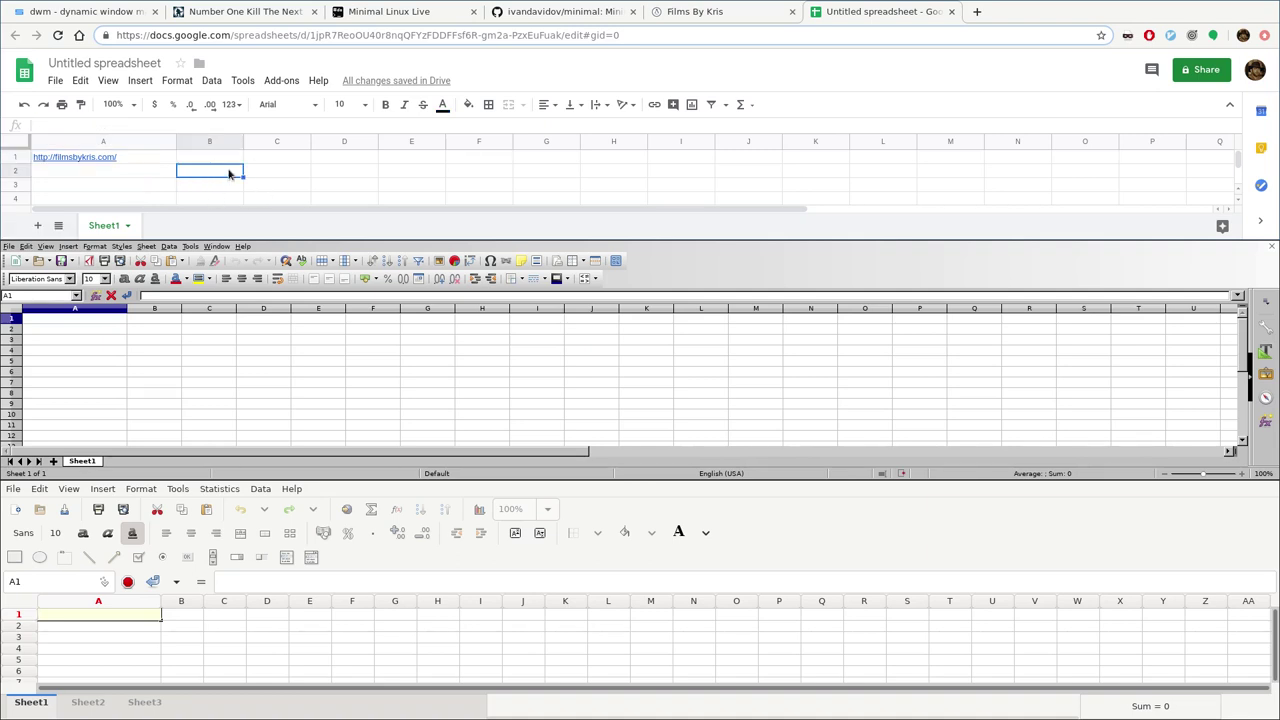
left_click(124, 158)
left_click(123, 156)
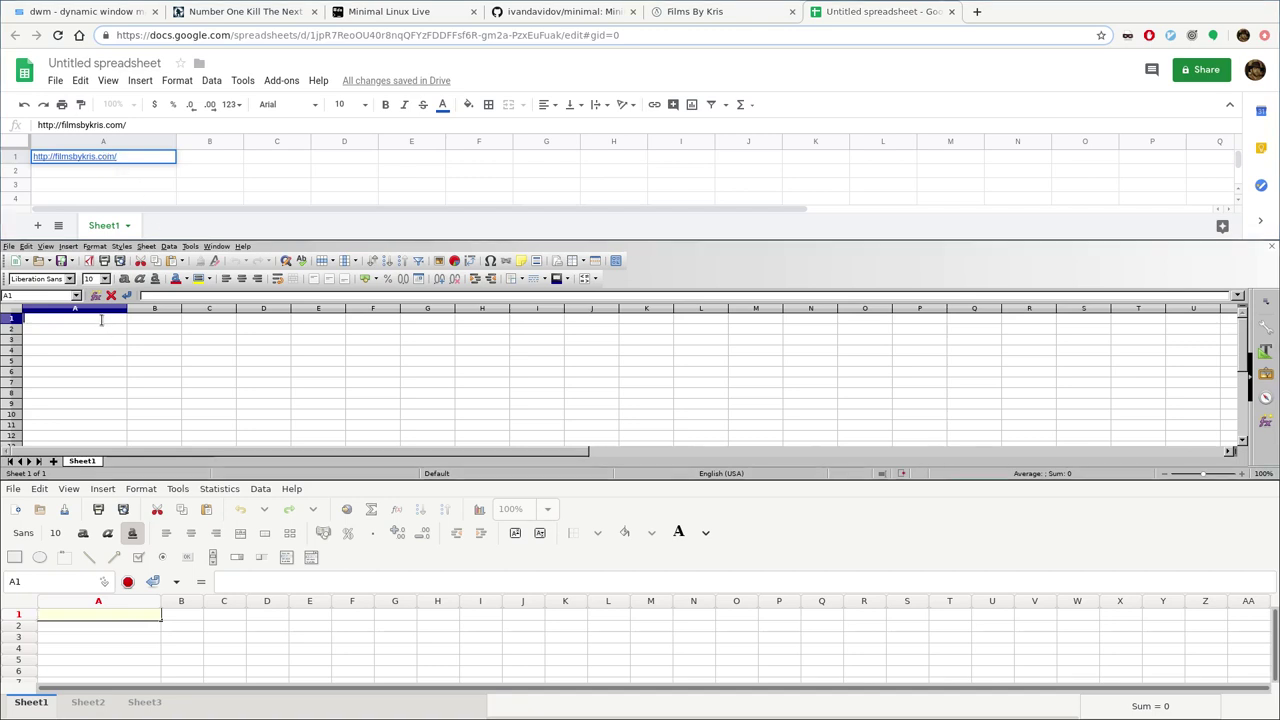
type("http://filmsbykris")
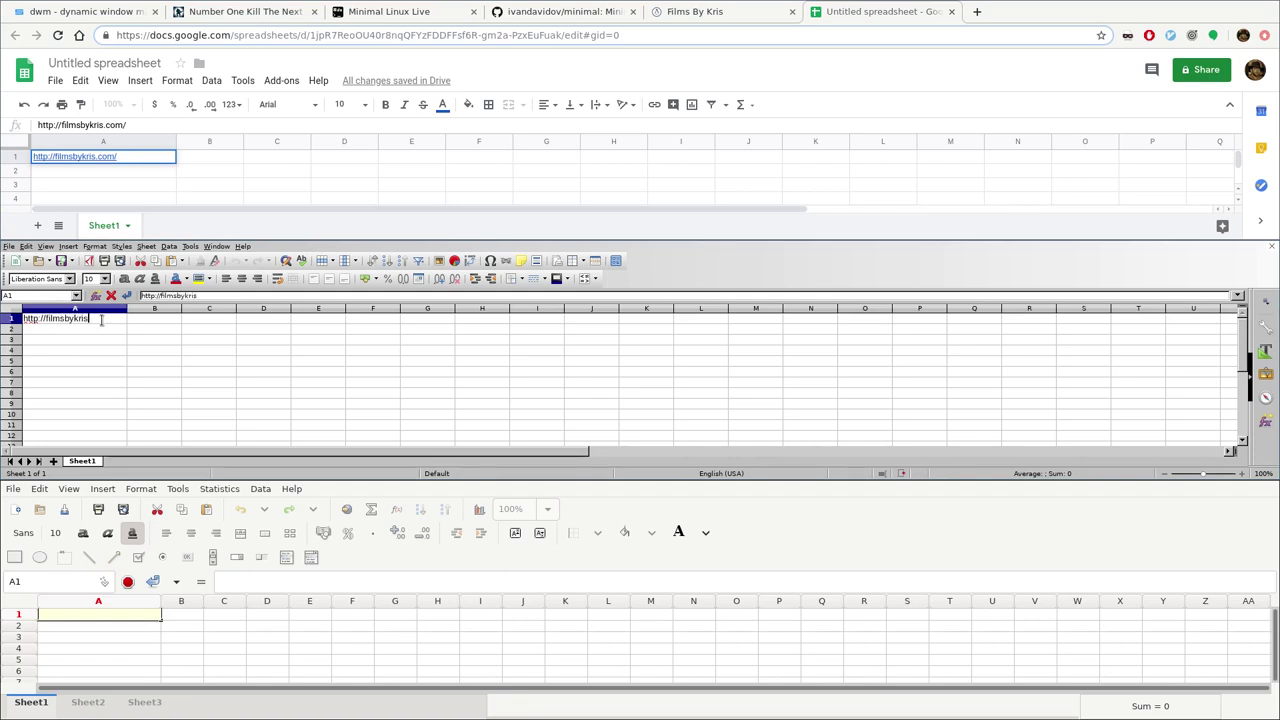
type(".com")
key("Return")
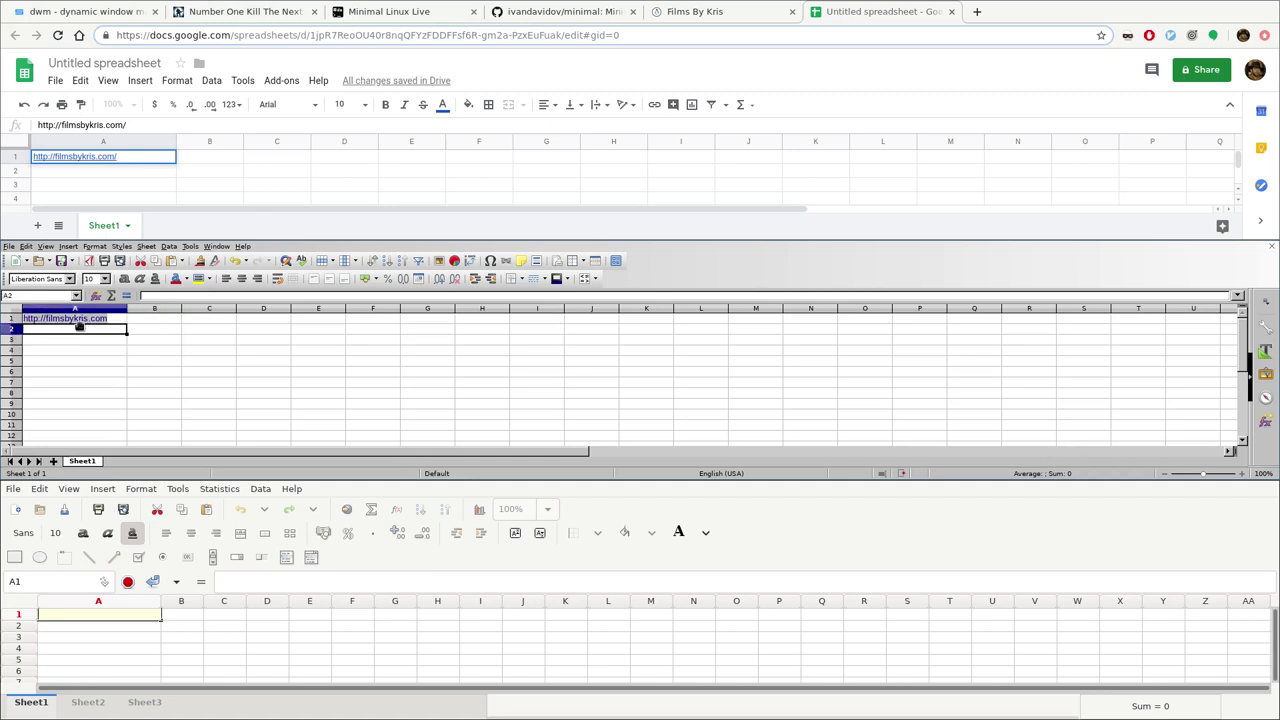
double_click(112, 320)
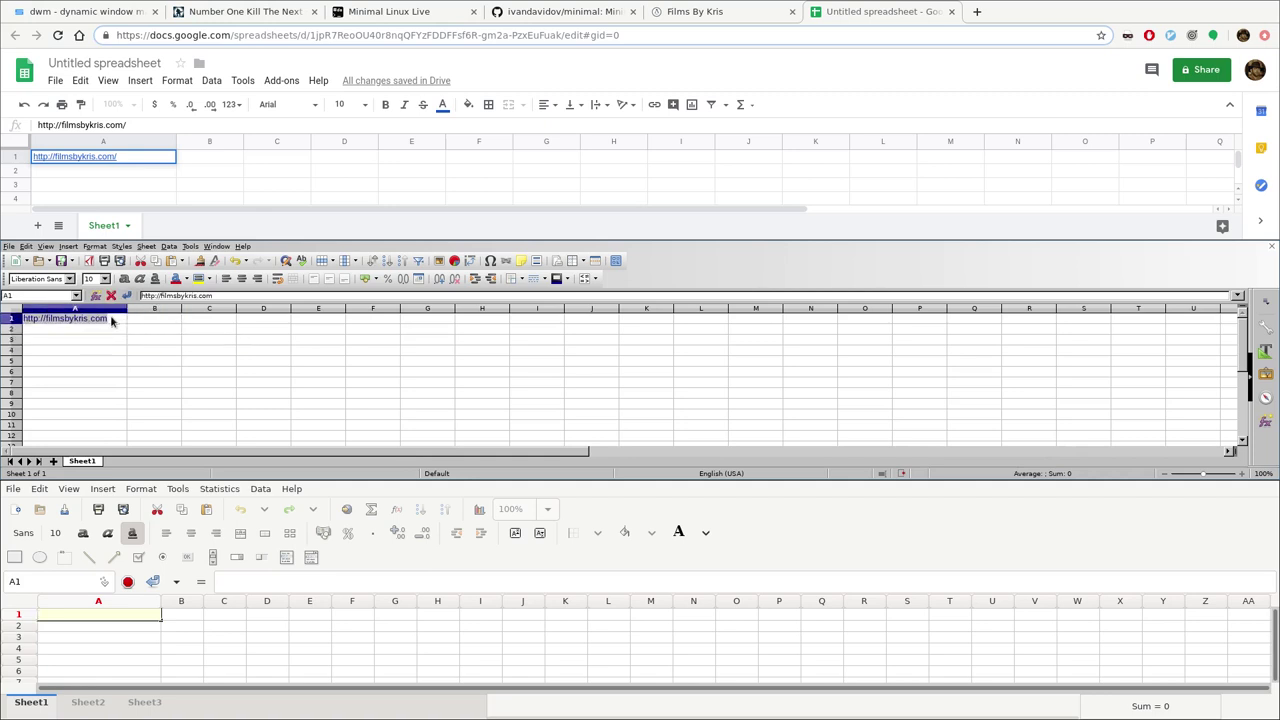
left_click(111, 321)
type("/v")
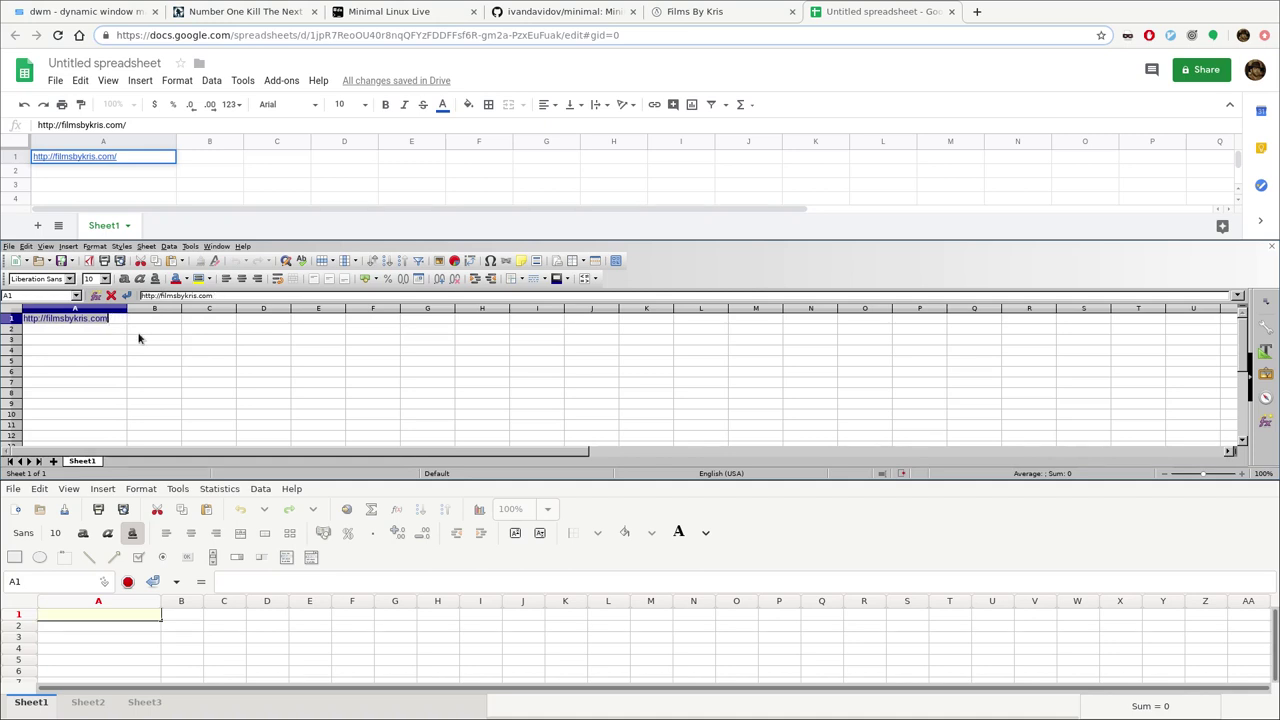
left_click(140, 331)
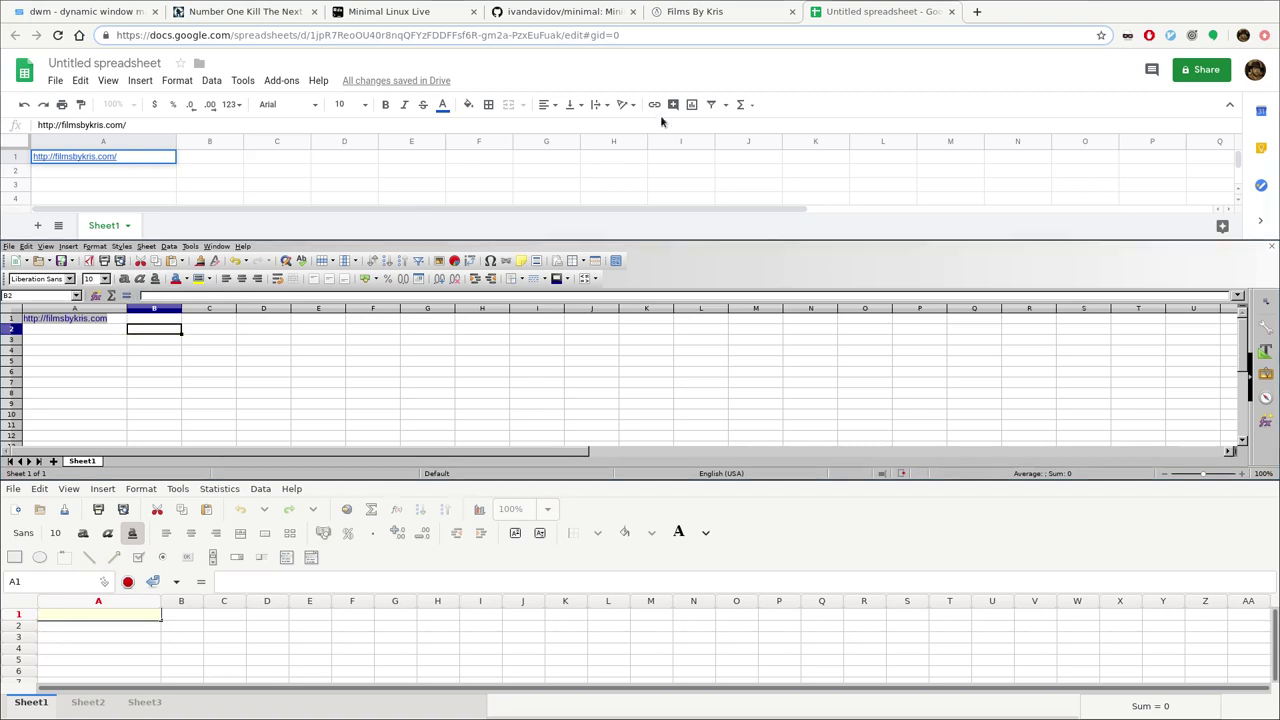
left_click(72, 319, "ctrl")
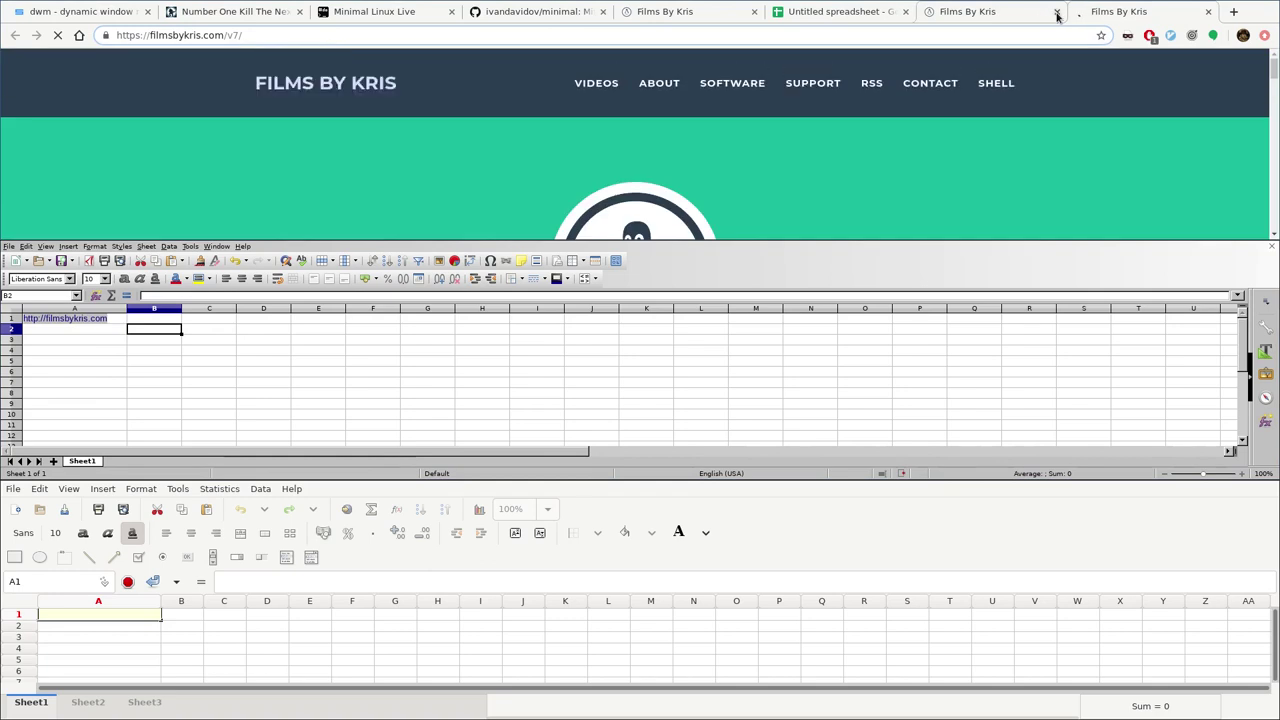
left_click(1056, 12)
left_click(1056, 12)
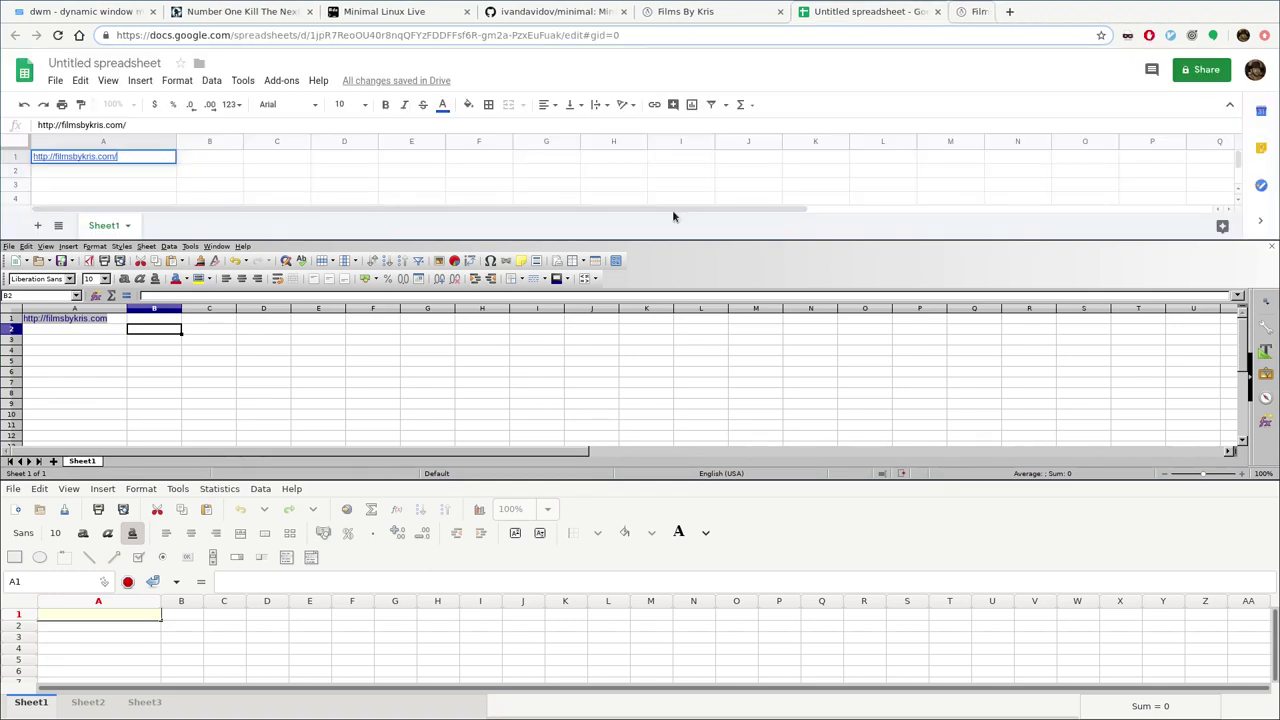
double_click(115, 319)
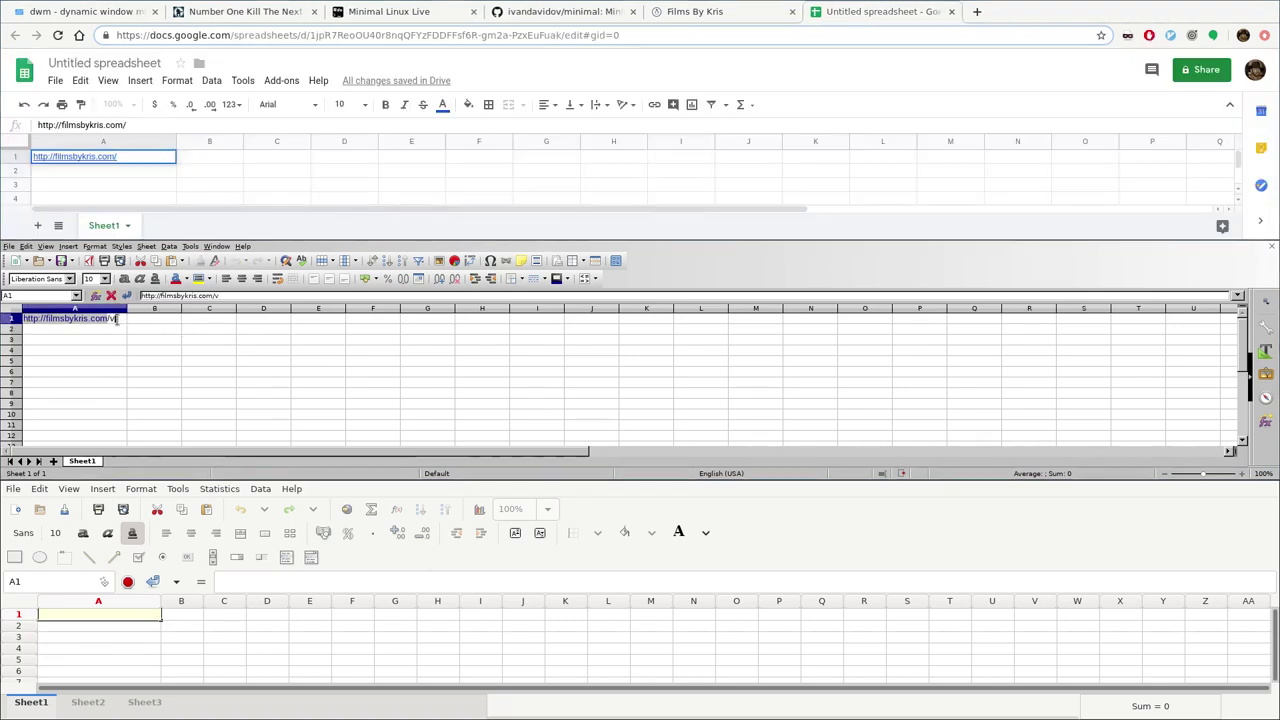
key("Escape")
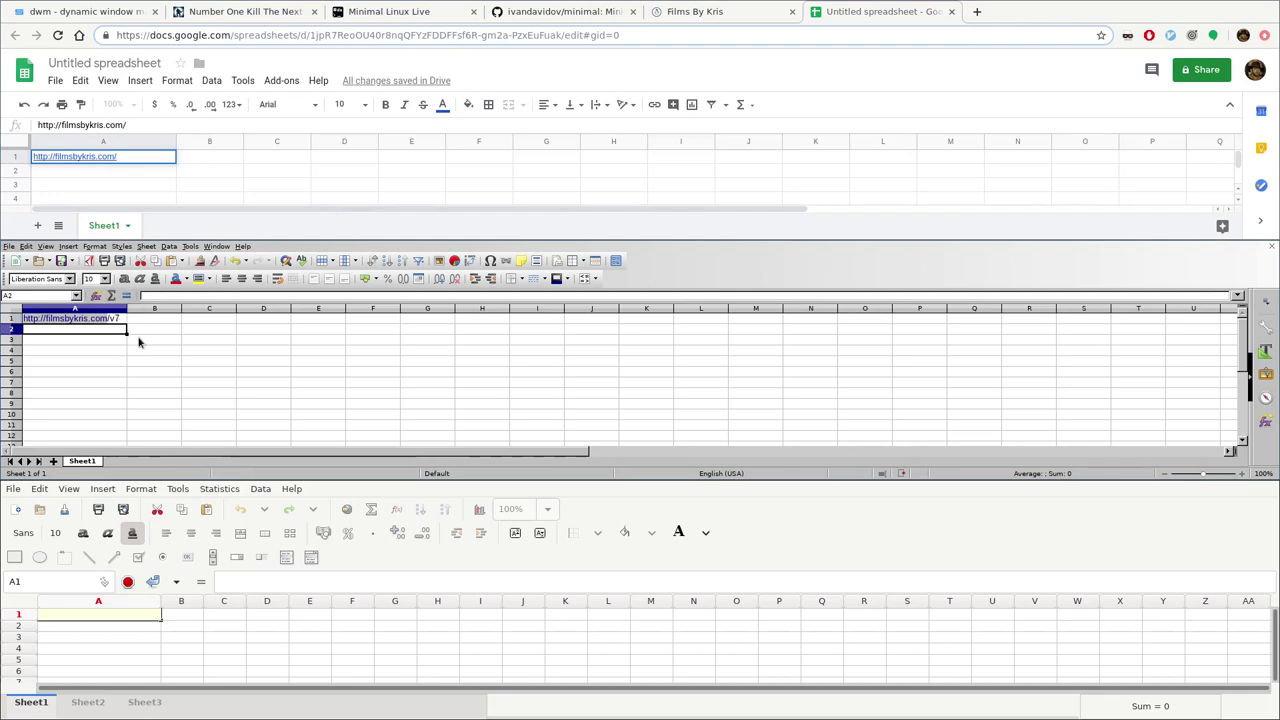
key("ctrl+space")
key("Right")
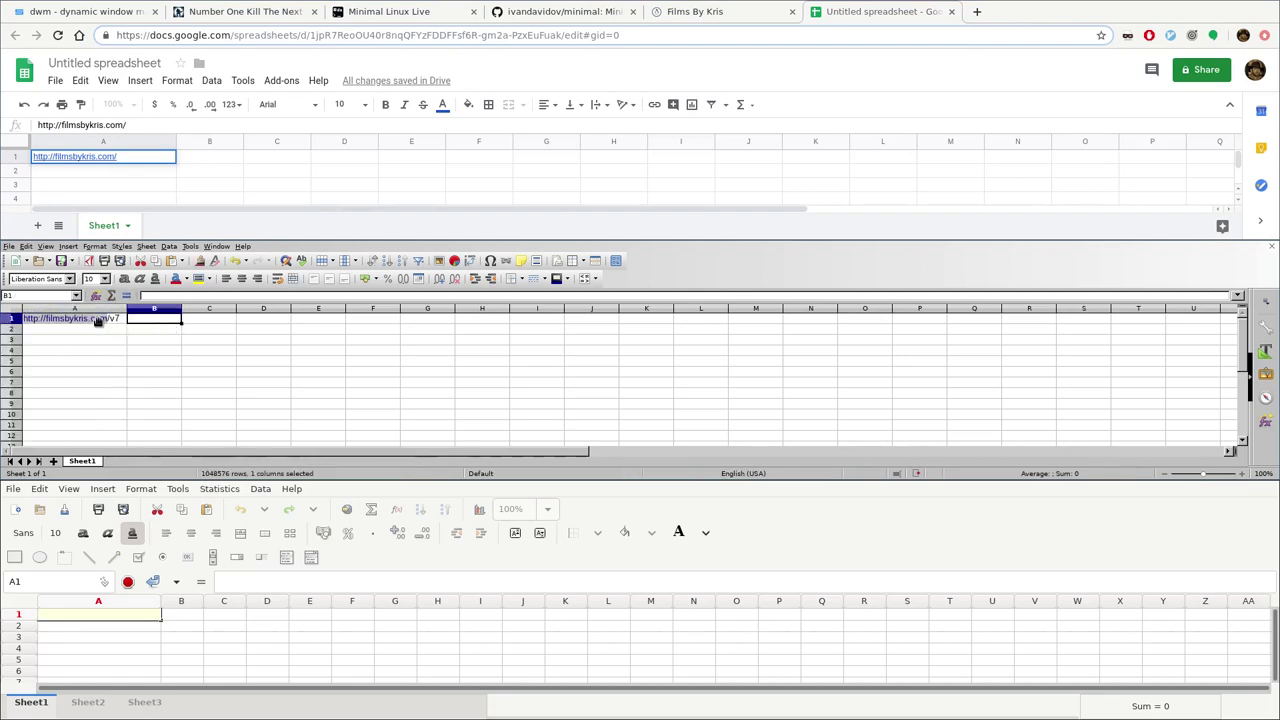
Test the /v7 page in a new browser tab, then close it and reselect A1
middle_click(978, 12)
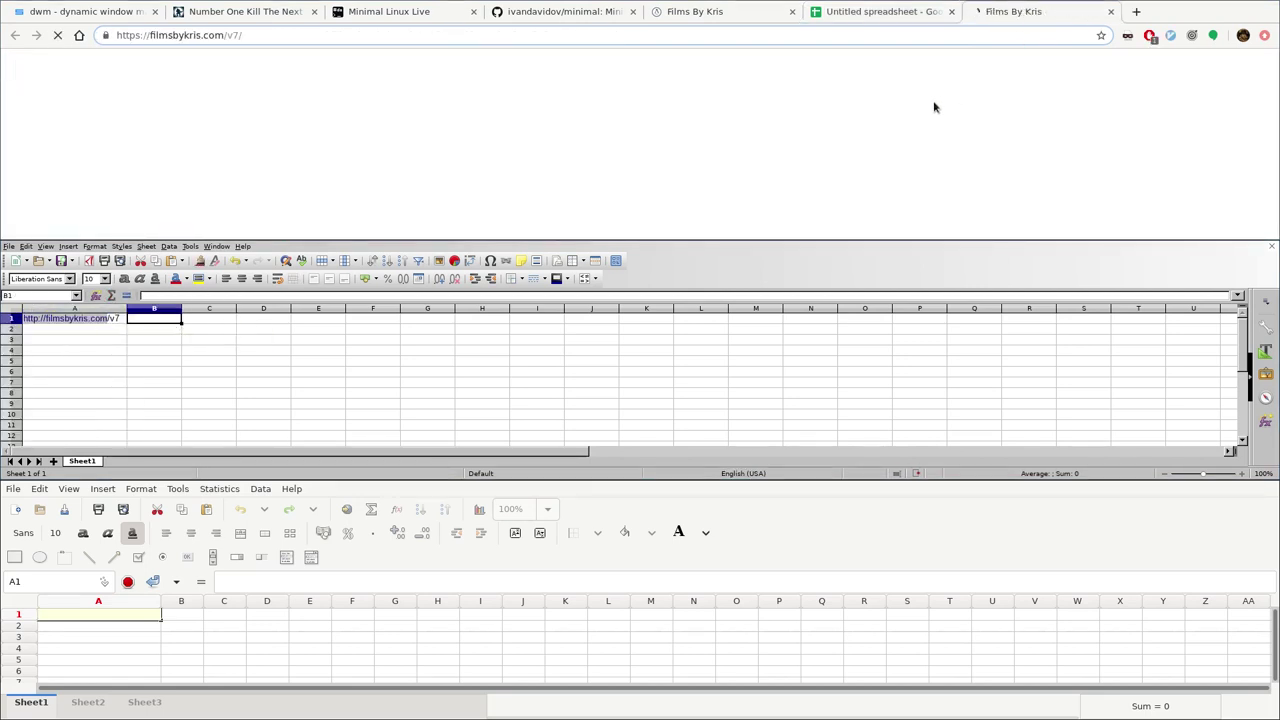
left_click(1110, 11)
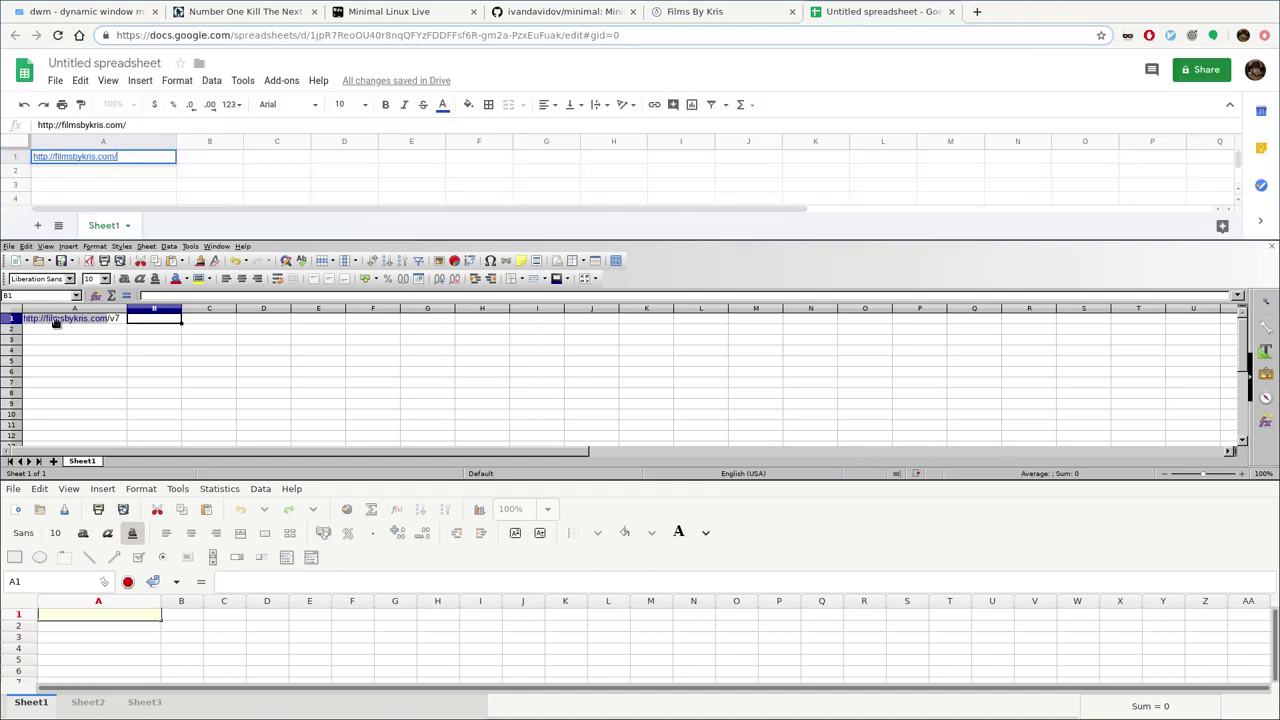
left_click(121, 320)
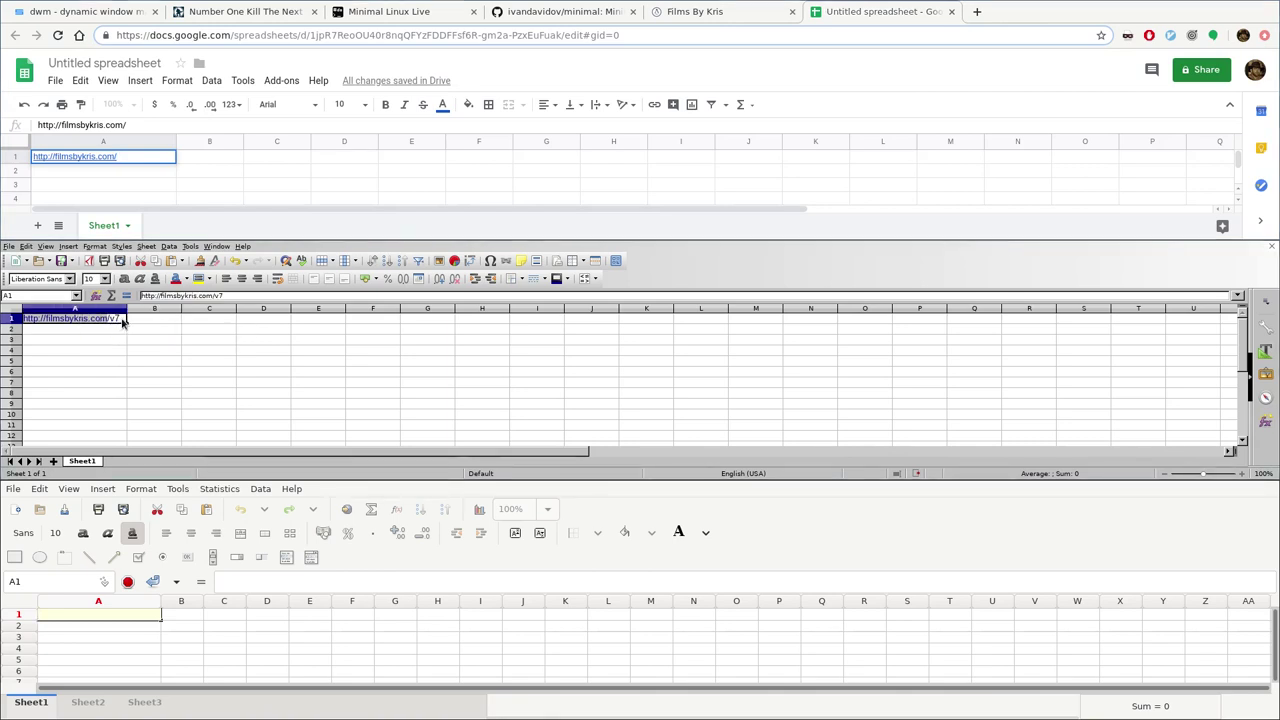
left_click(141, 614)
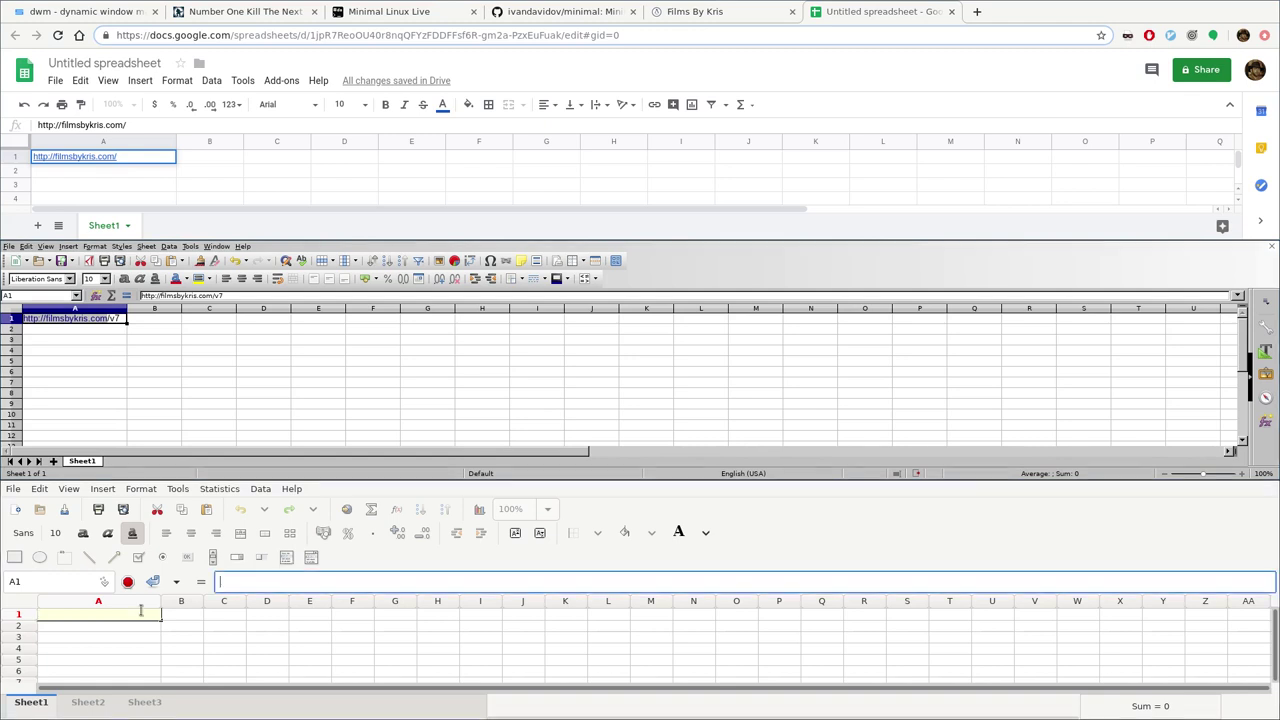
type("http://filmsby")
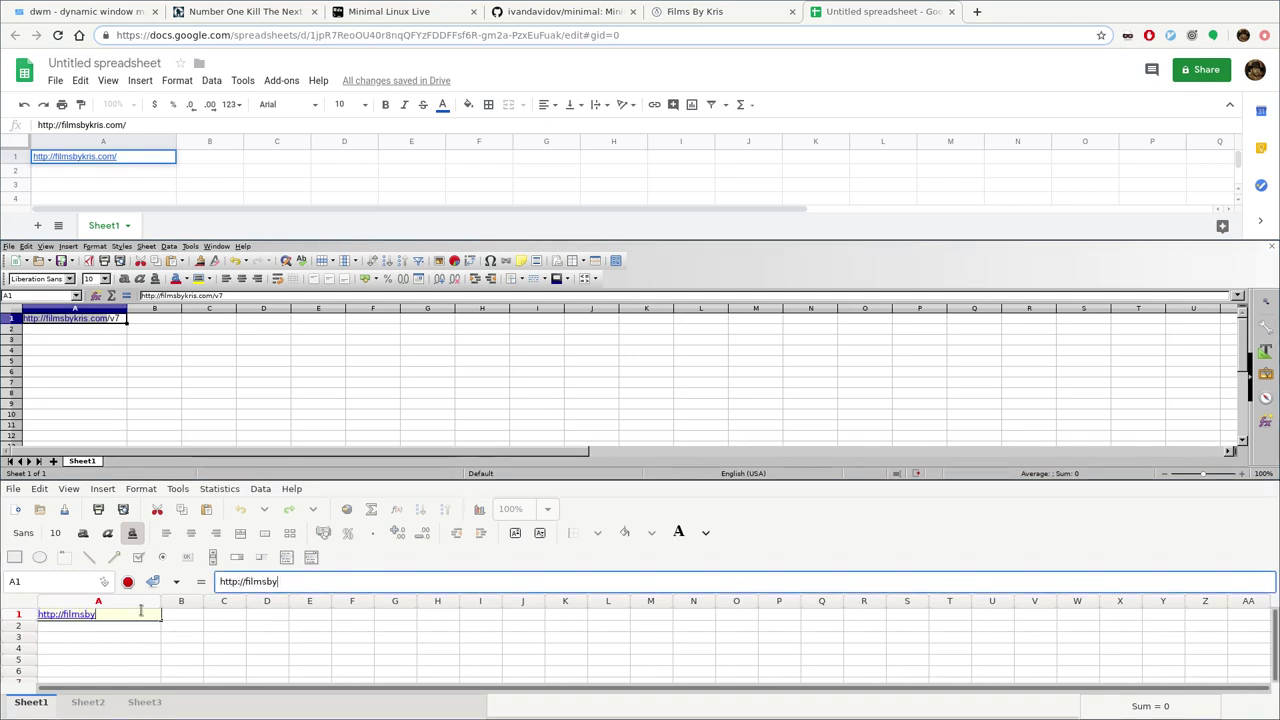
type("kris.com")
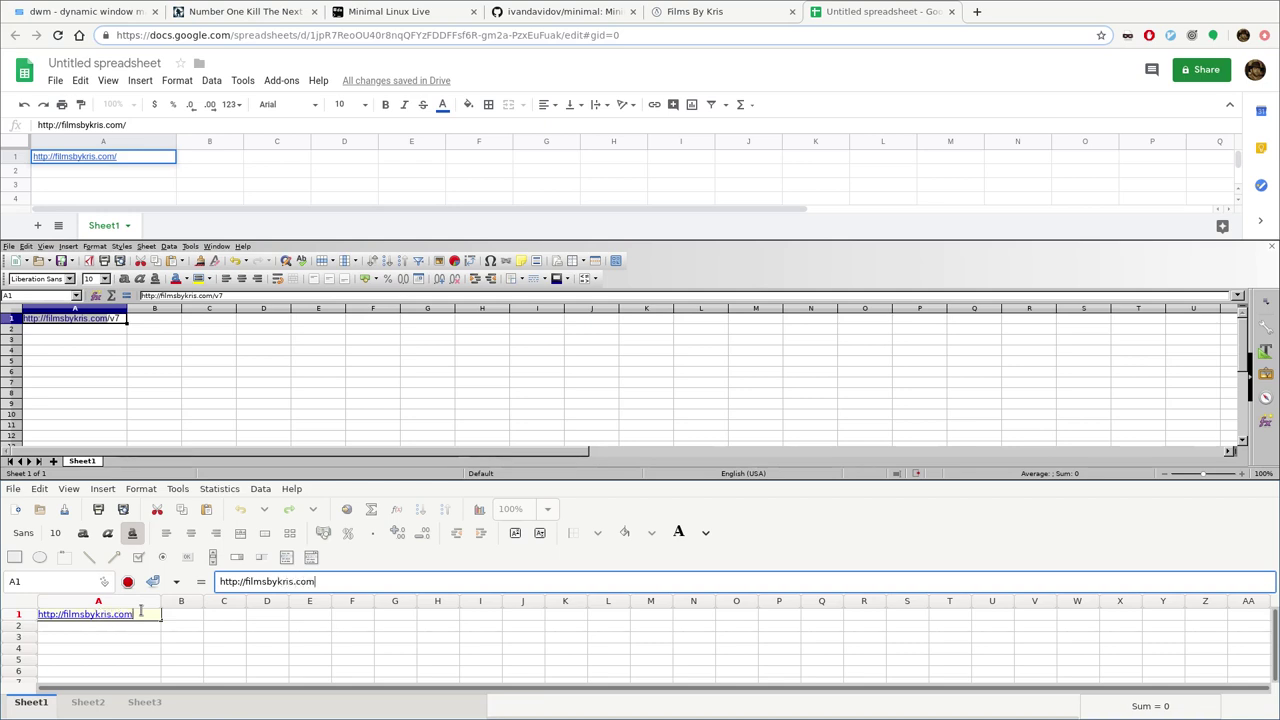
left_click(197, 627)
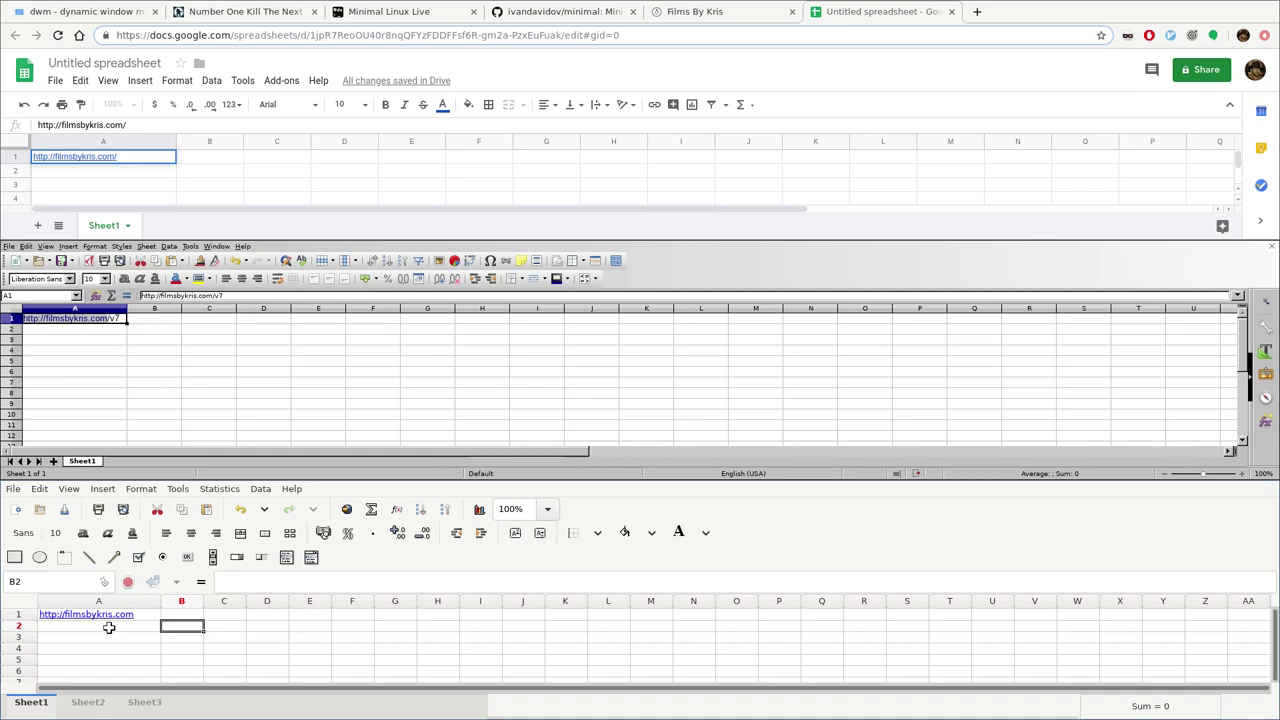
left_click(122, 616)
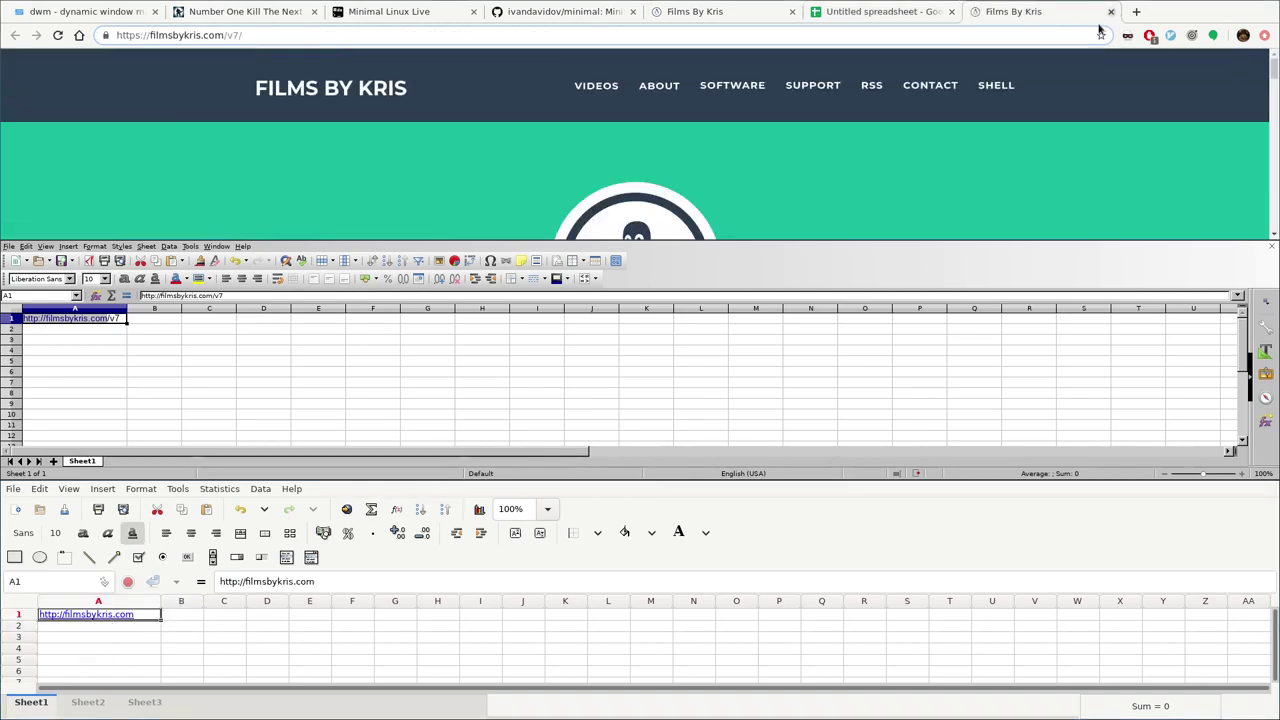
key("ctrl+w")
left_click(123, 616)
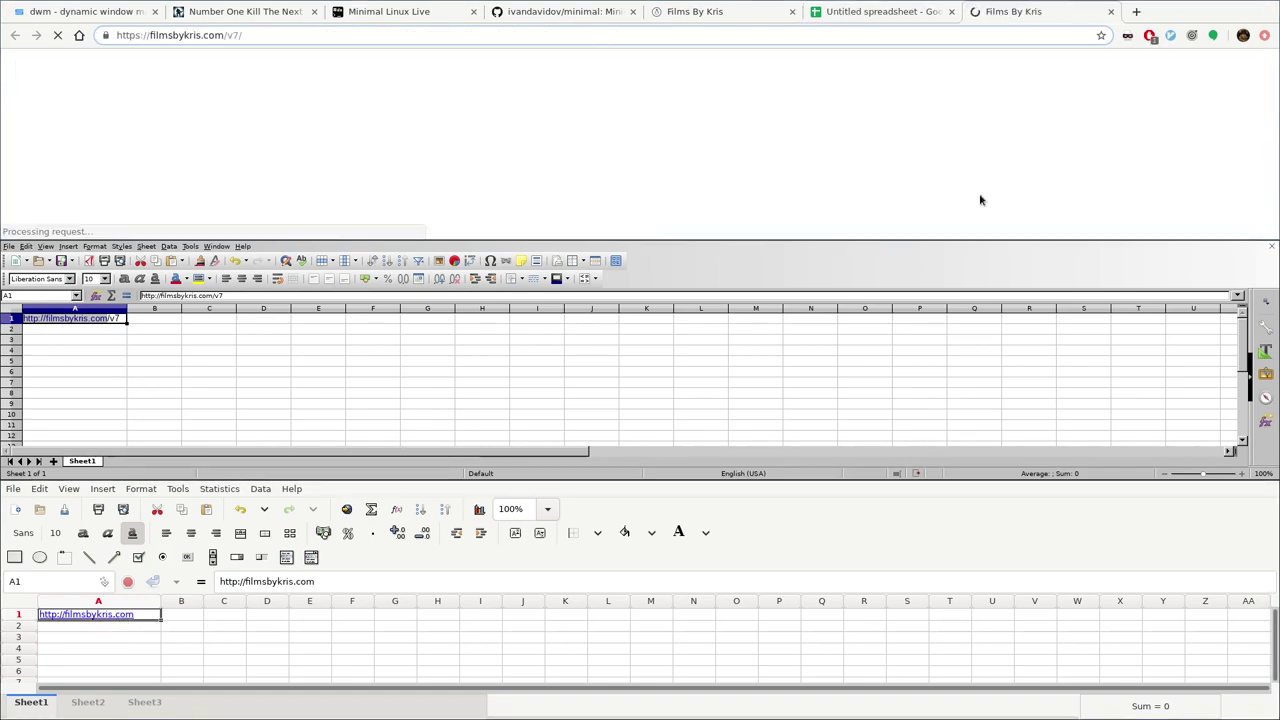
left_click(1110, 11)
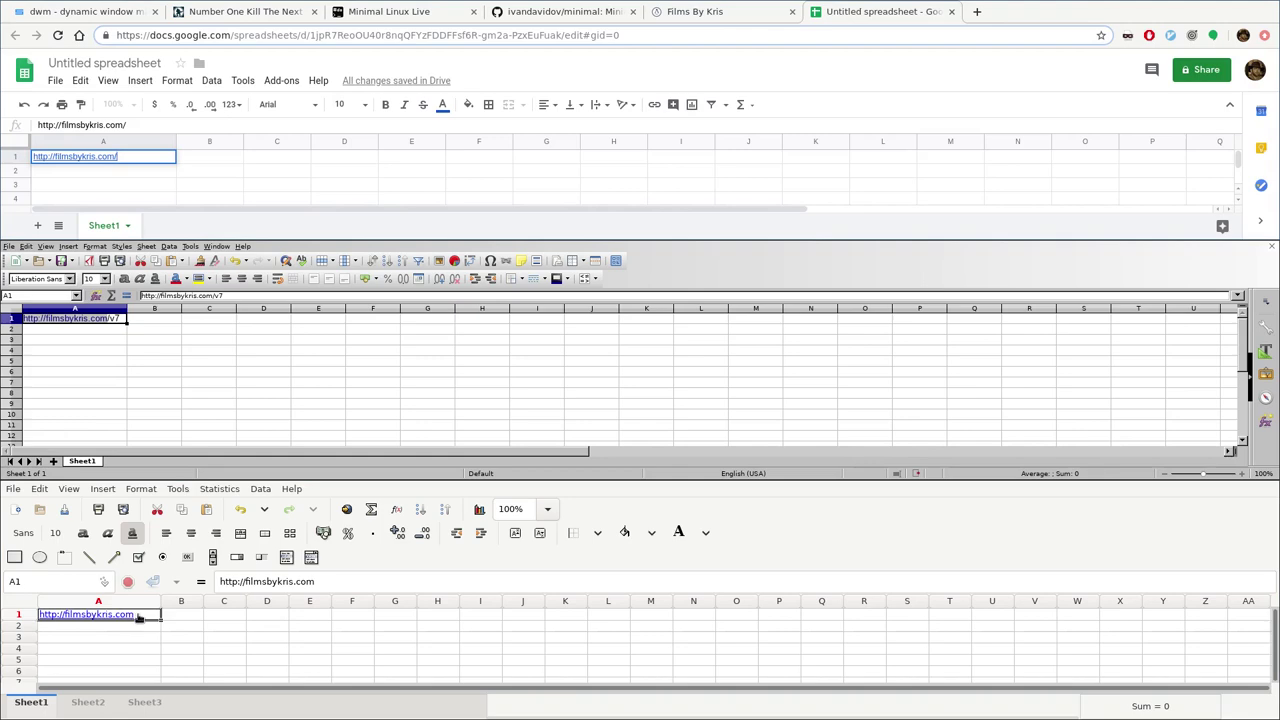
left_click(139, 616)
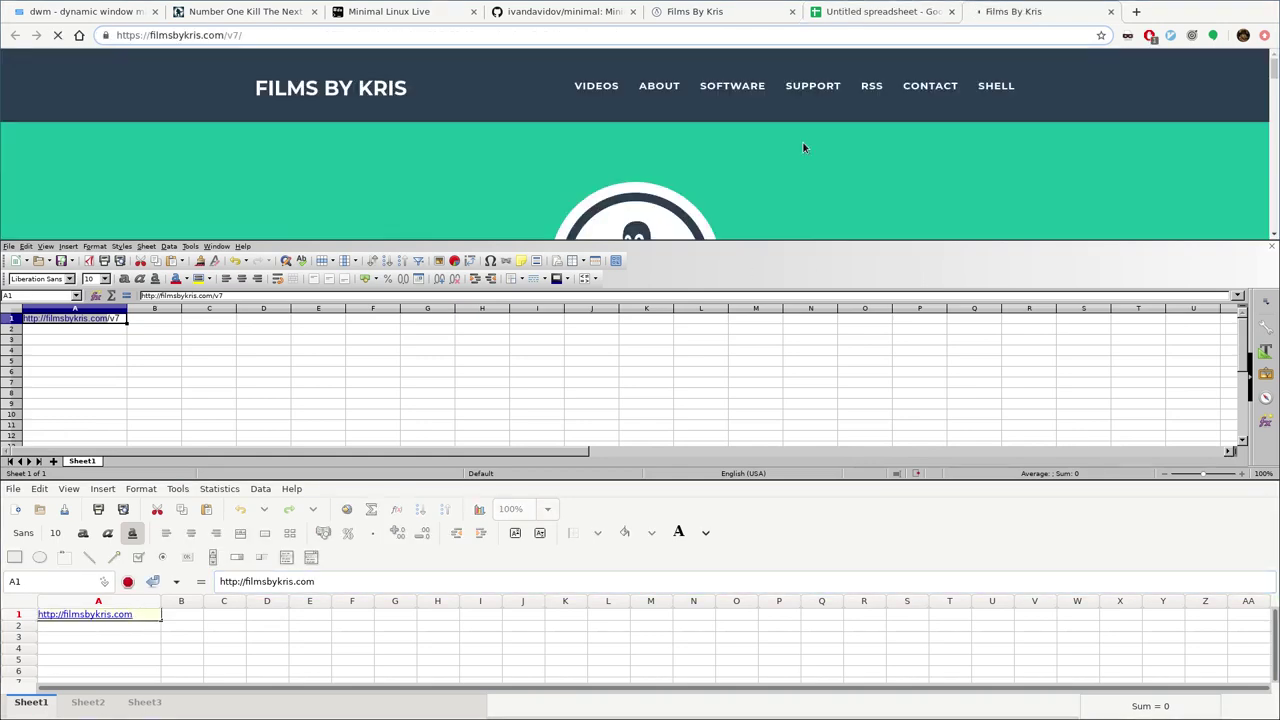
left_click(1110, 12)
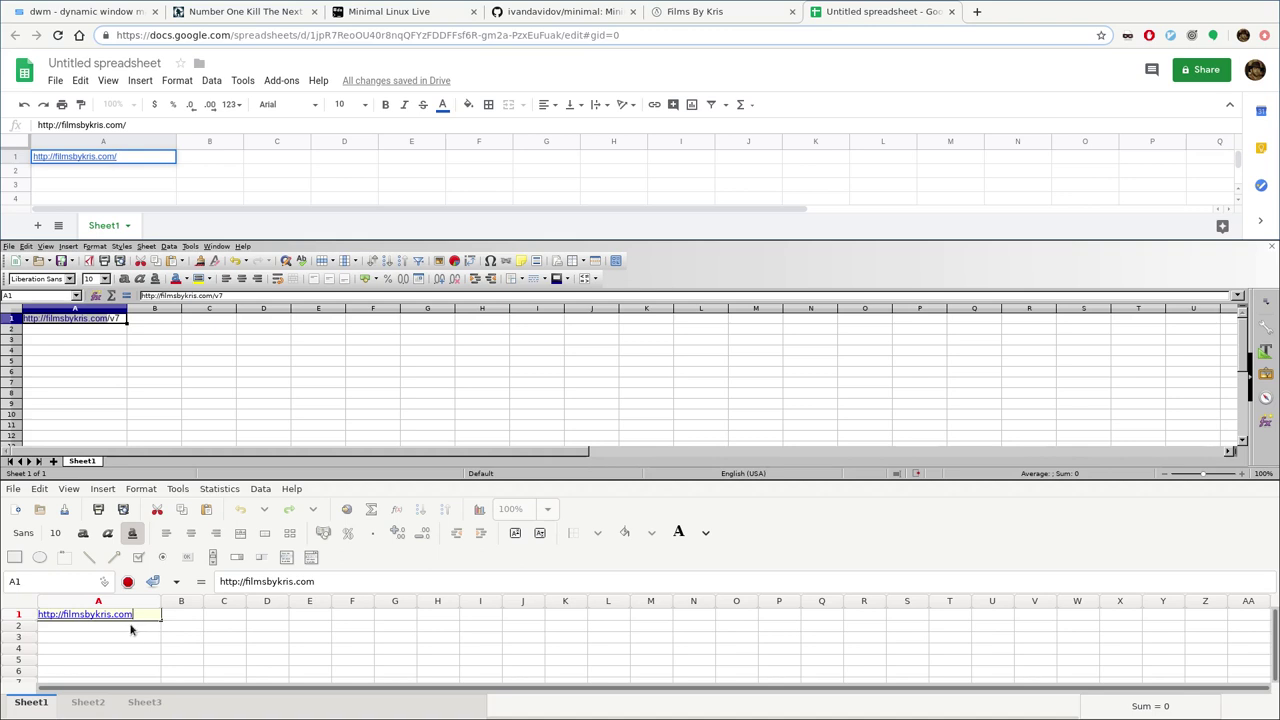
key("Return")
key("Return")
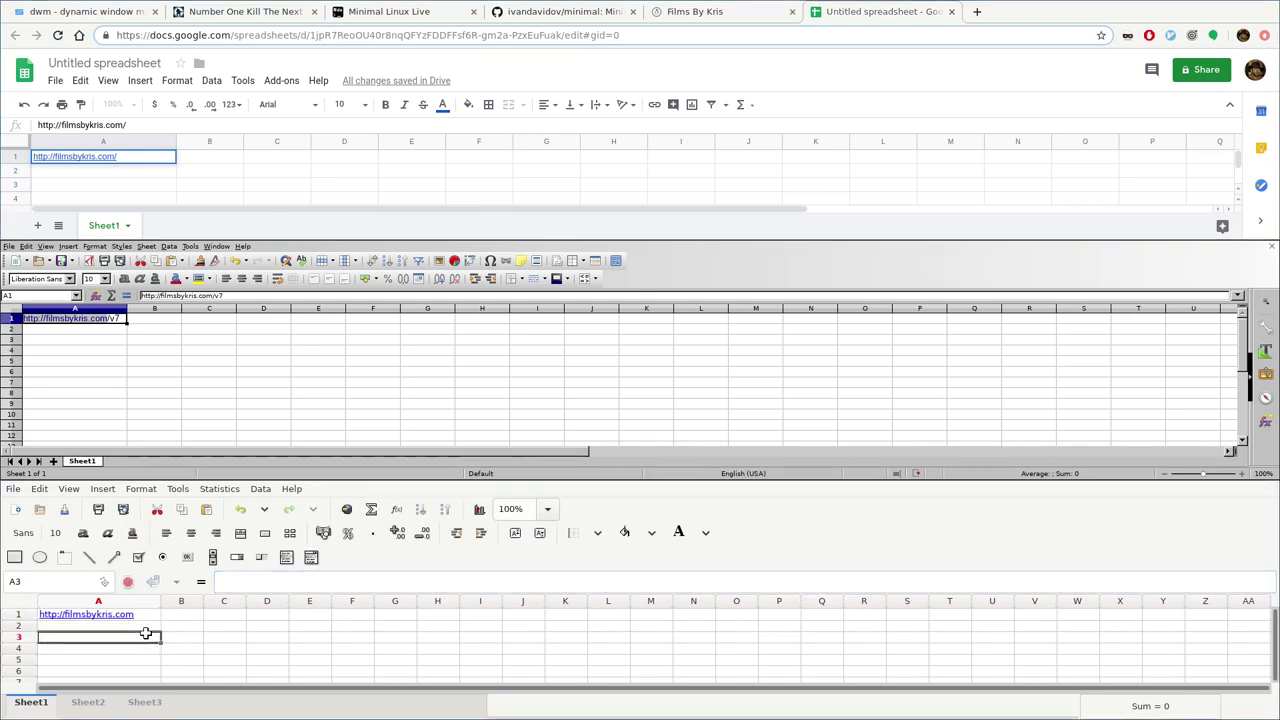
left_click(189, 625)
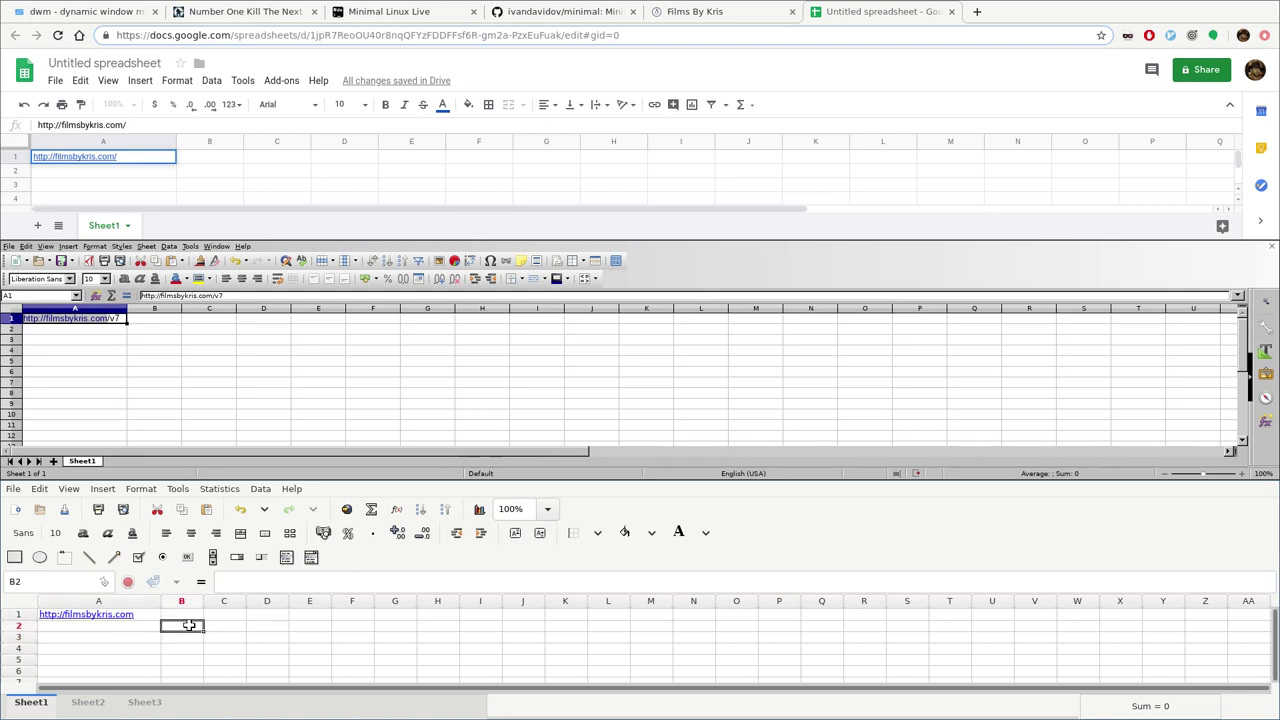
key("Left")
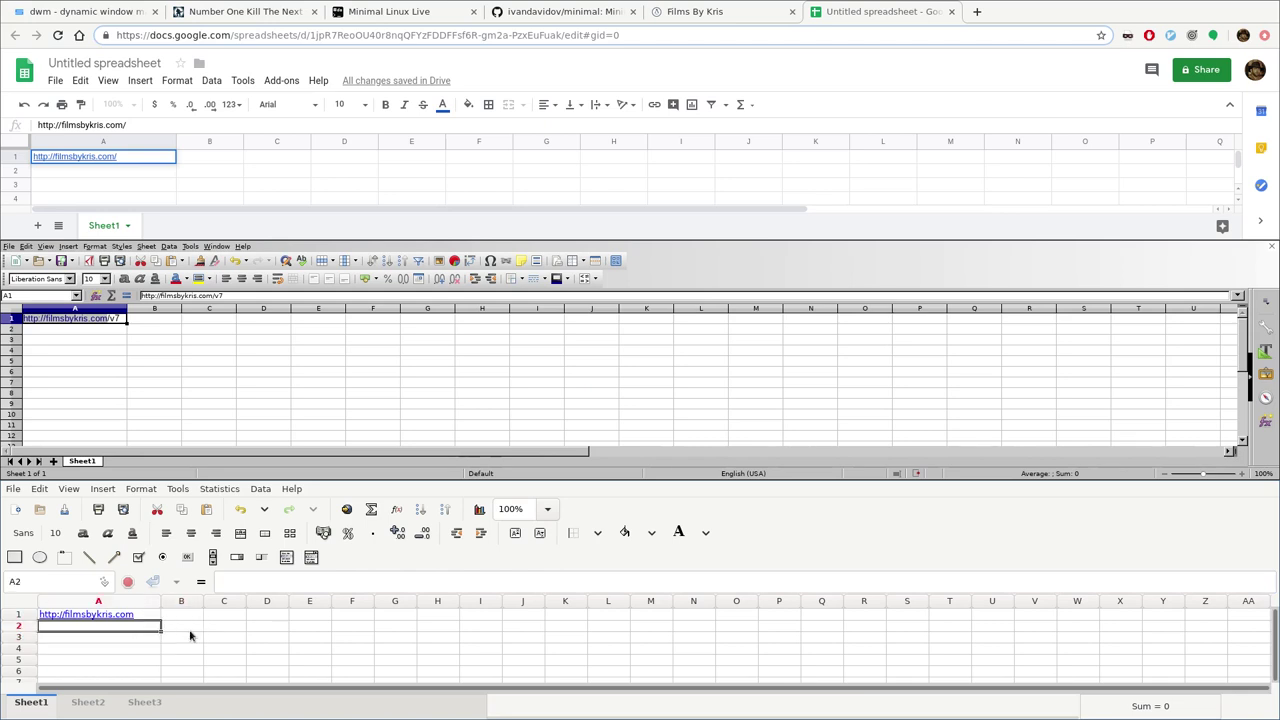
key("Up")
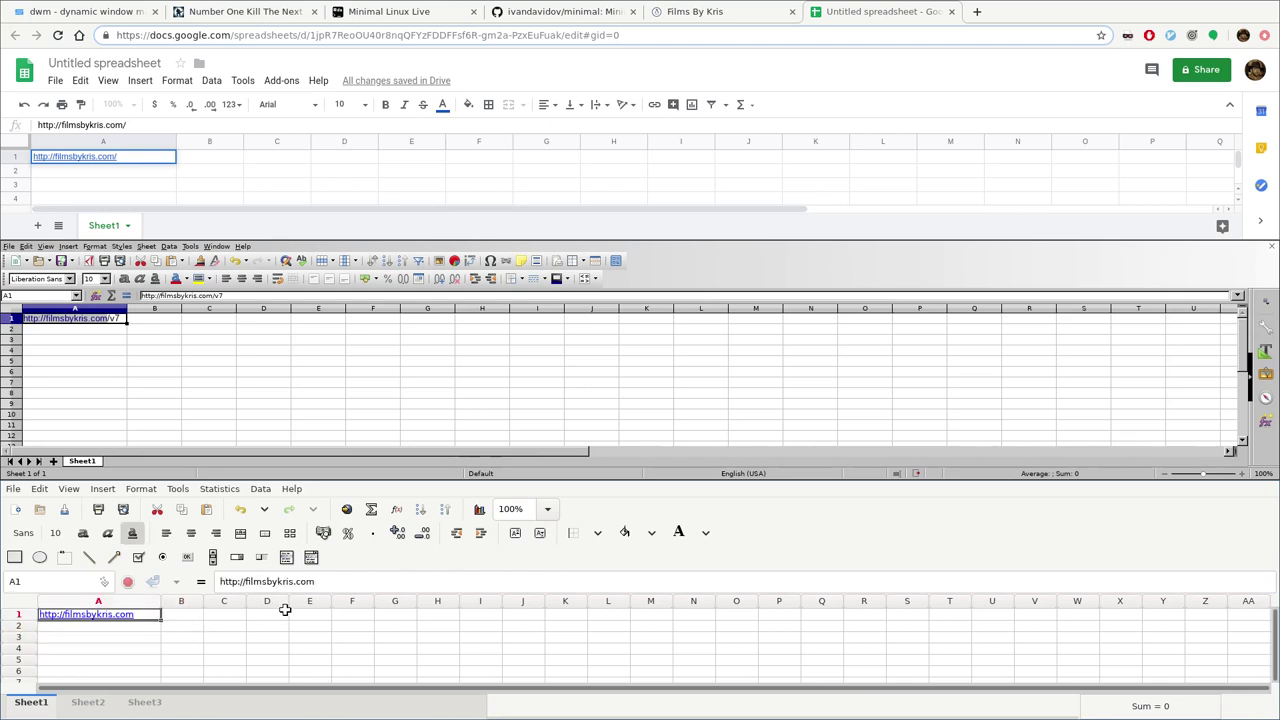
left_click(334, 582)
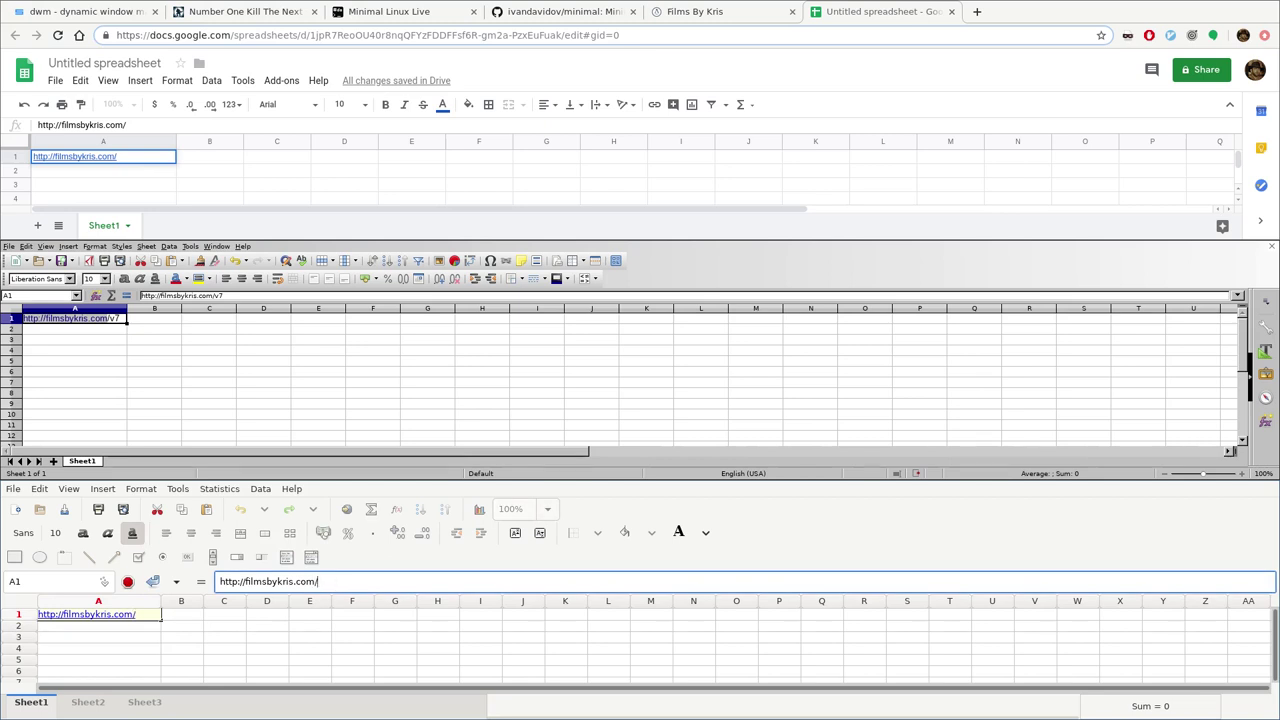
type("v7")
left_click(249, 645)
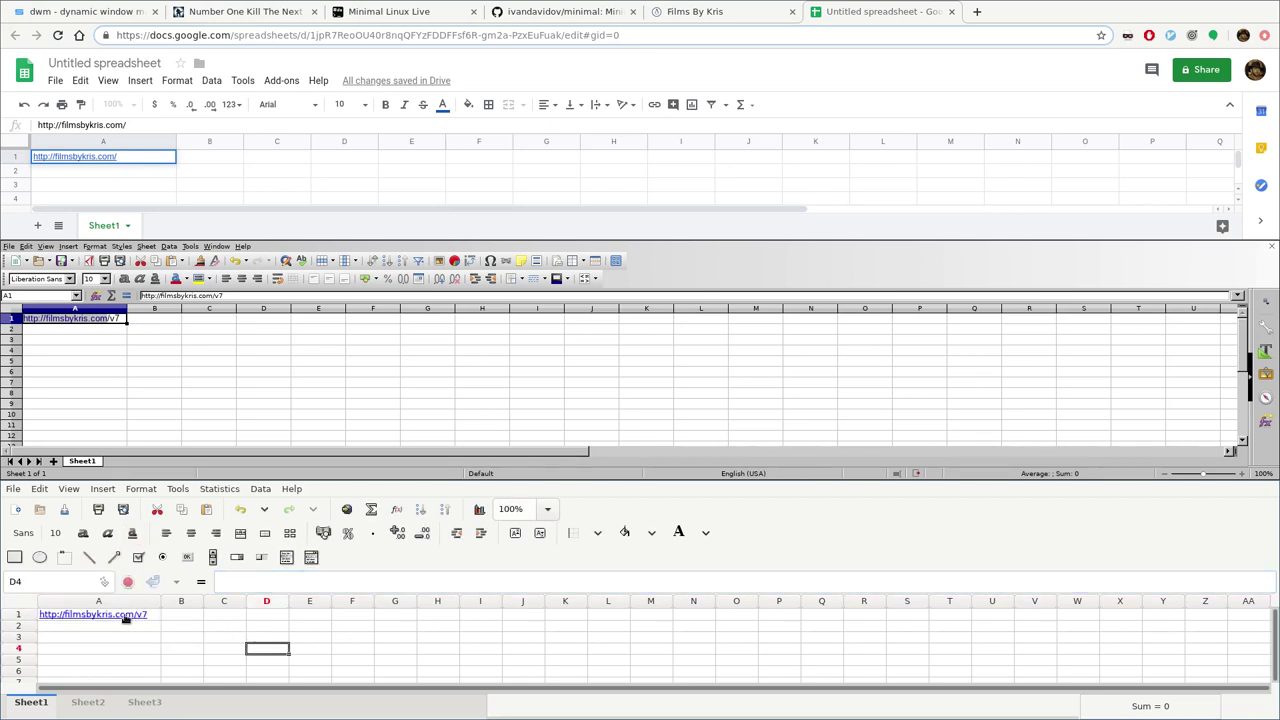
Follow the A1 link twice, closing the opened Films By Kris page each time
double_click(155, 616)
left_click(155, 616)
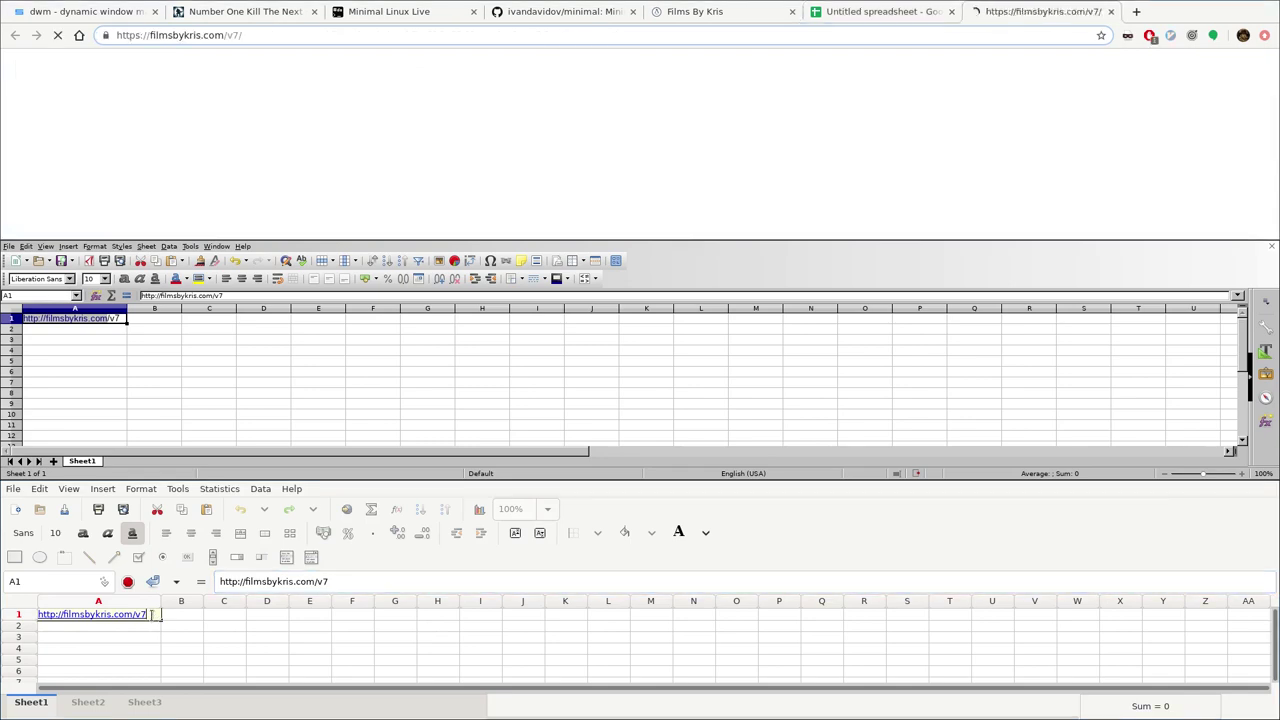
left_click(1111, 11)
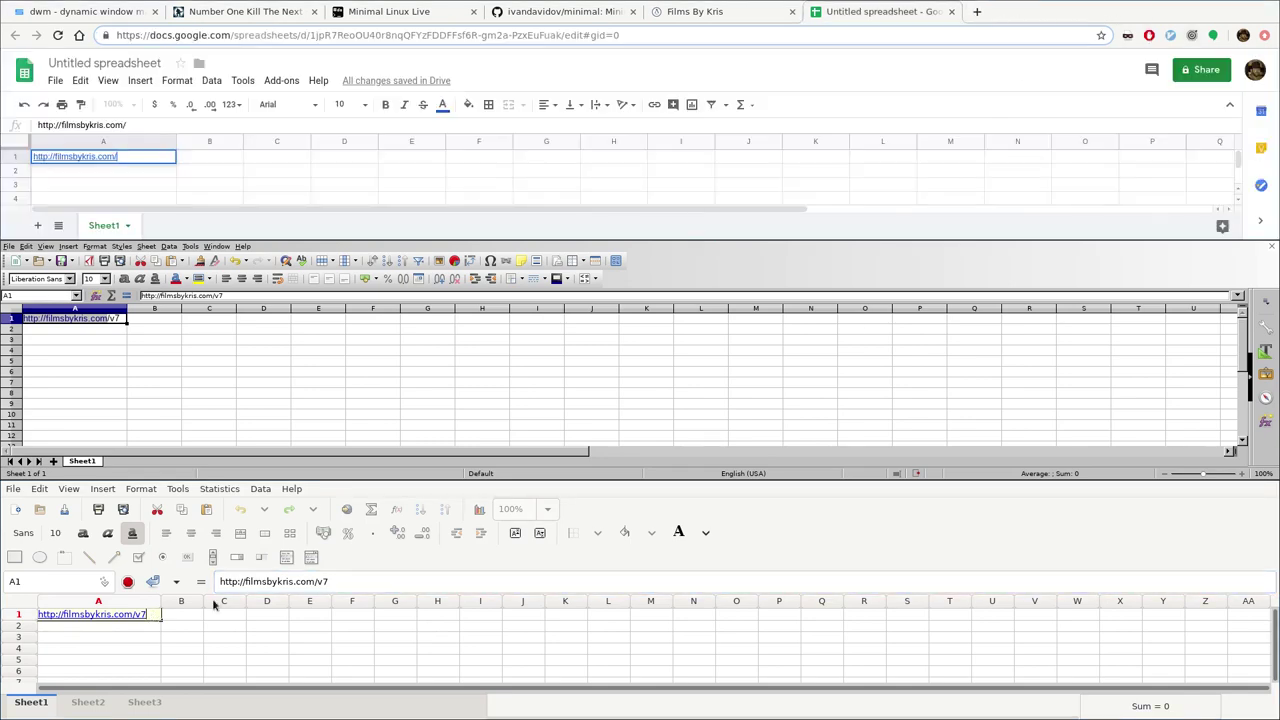
left_click(166, 624)
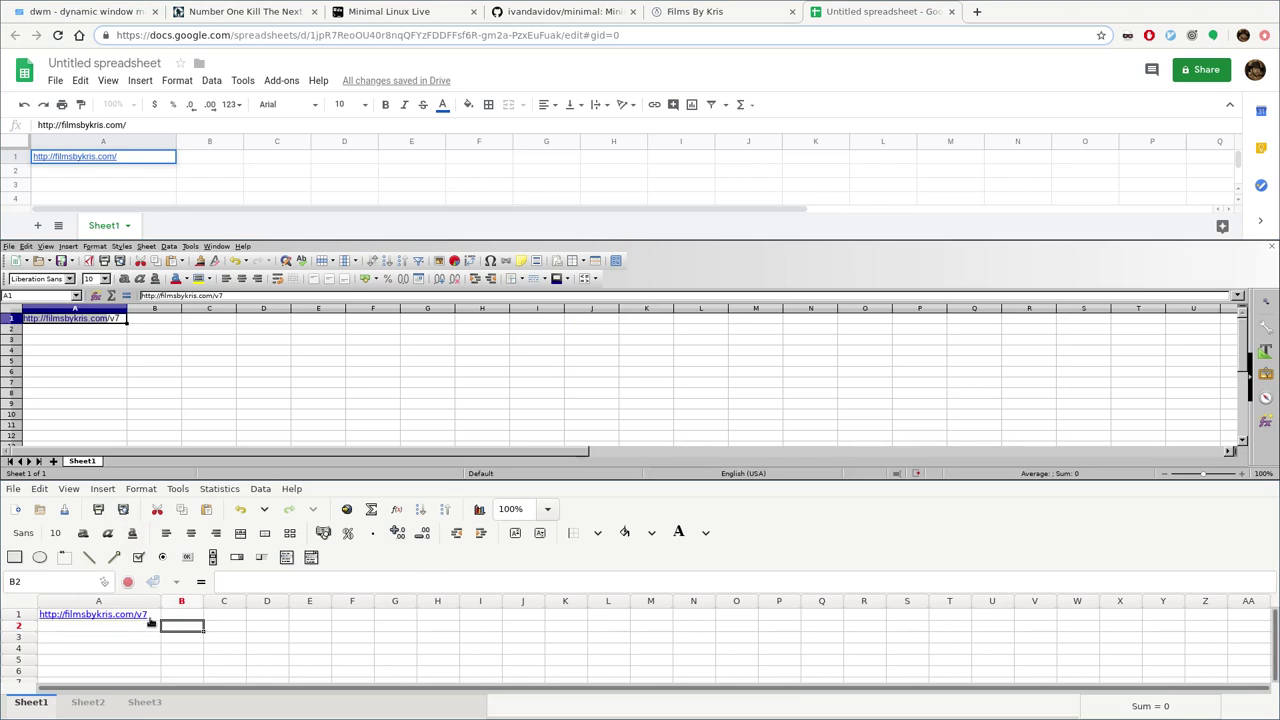
left_click(150, 620)
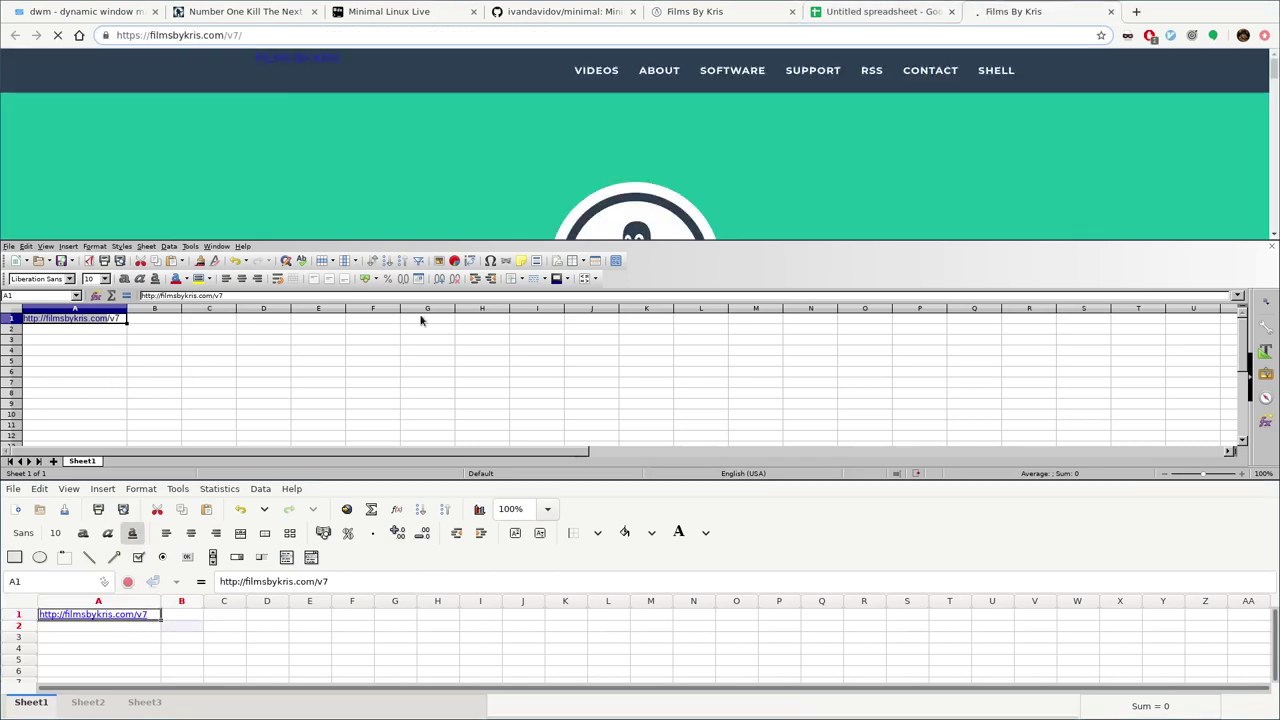
left_click(1110, 11)
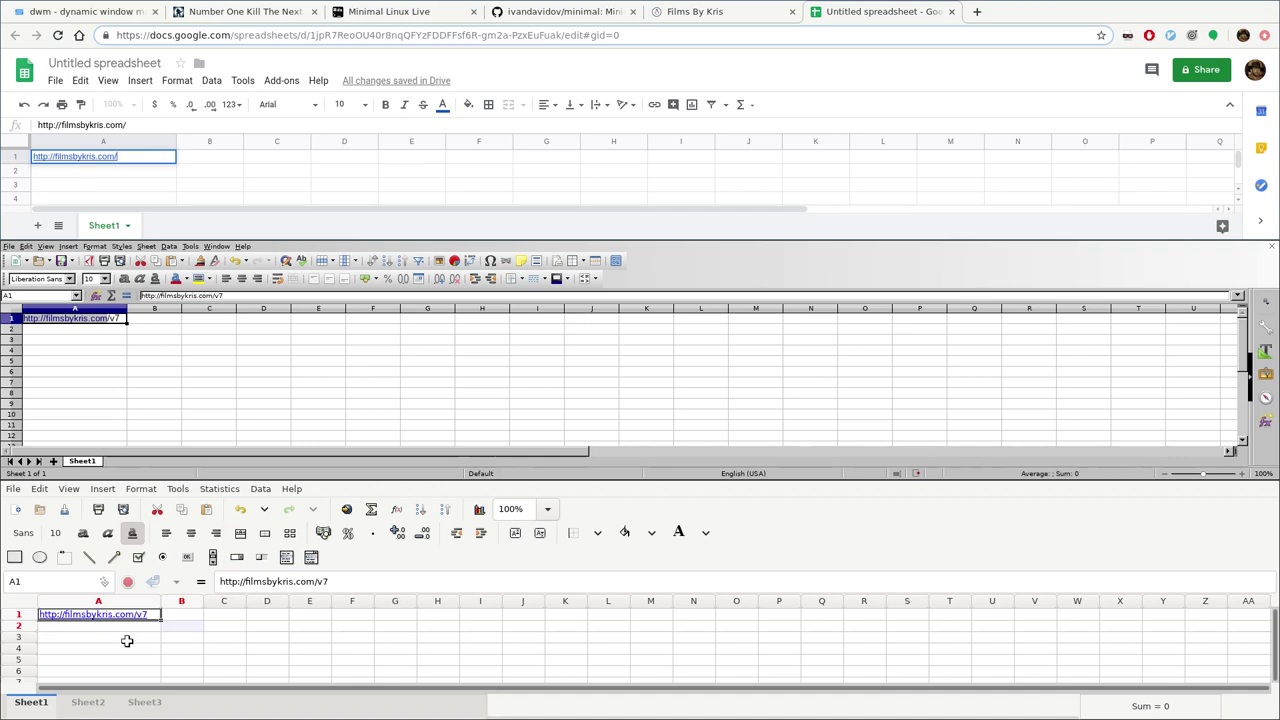
left_click(168, 624)
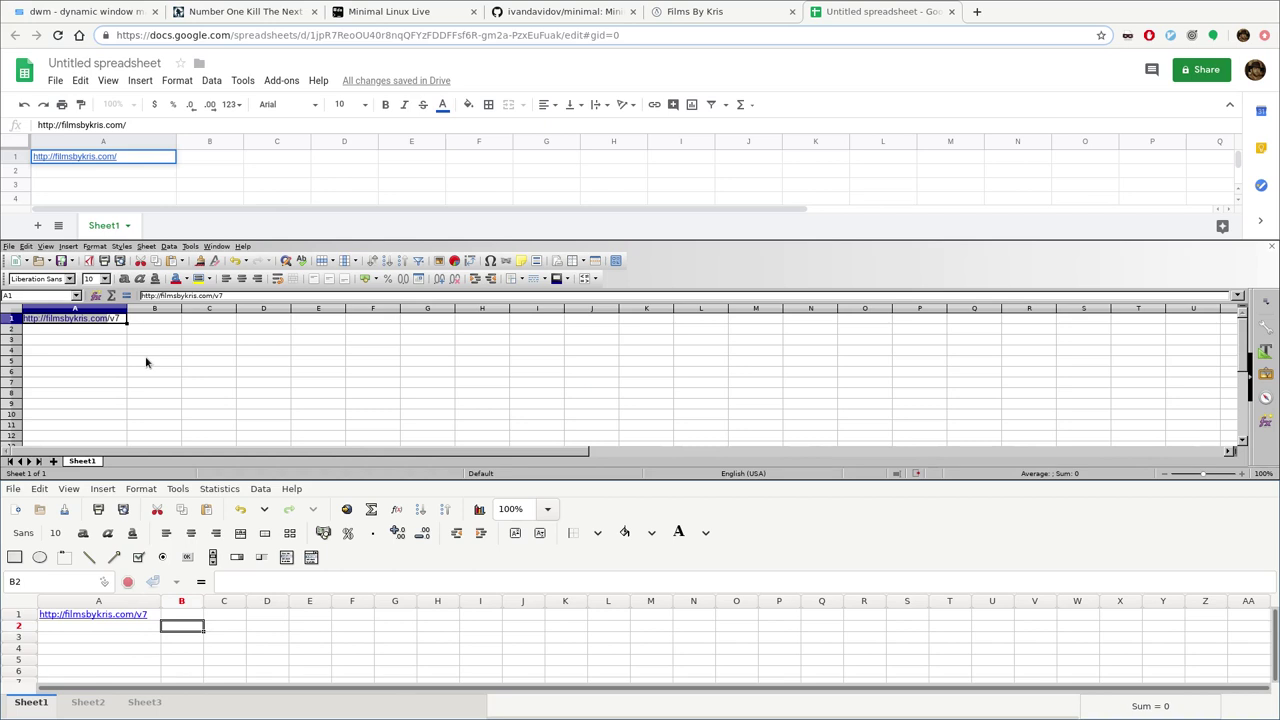
left_click(90, 328)
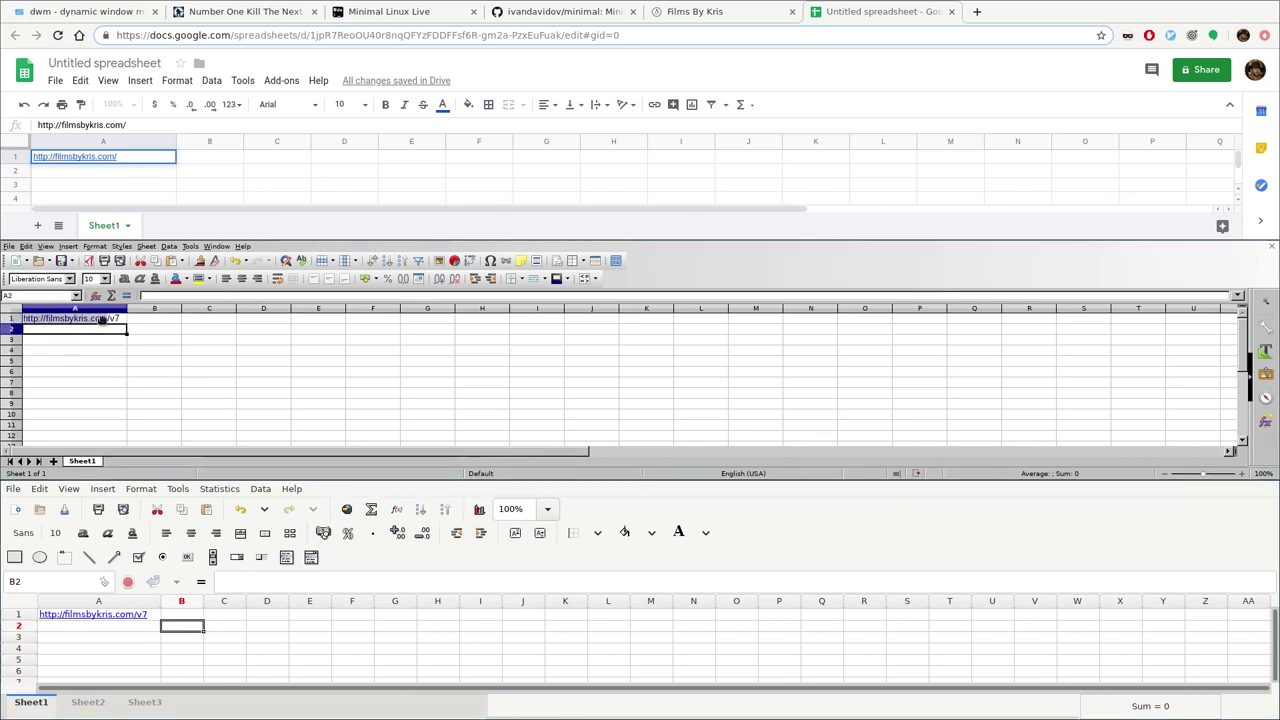
left_click(117, 160)
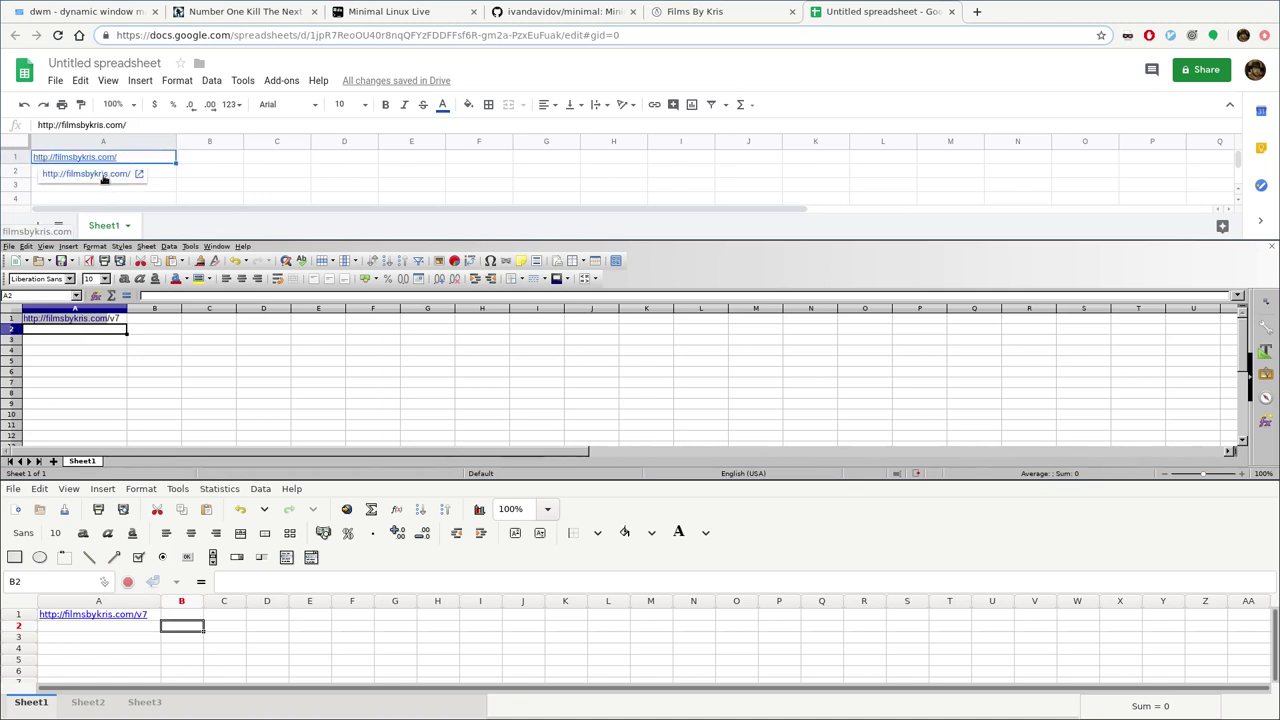
left_click(150, 318)
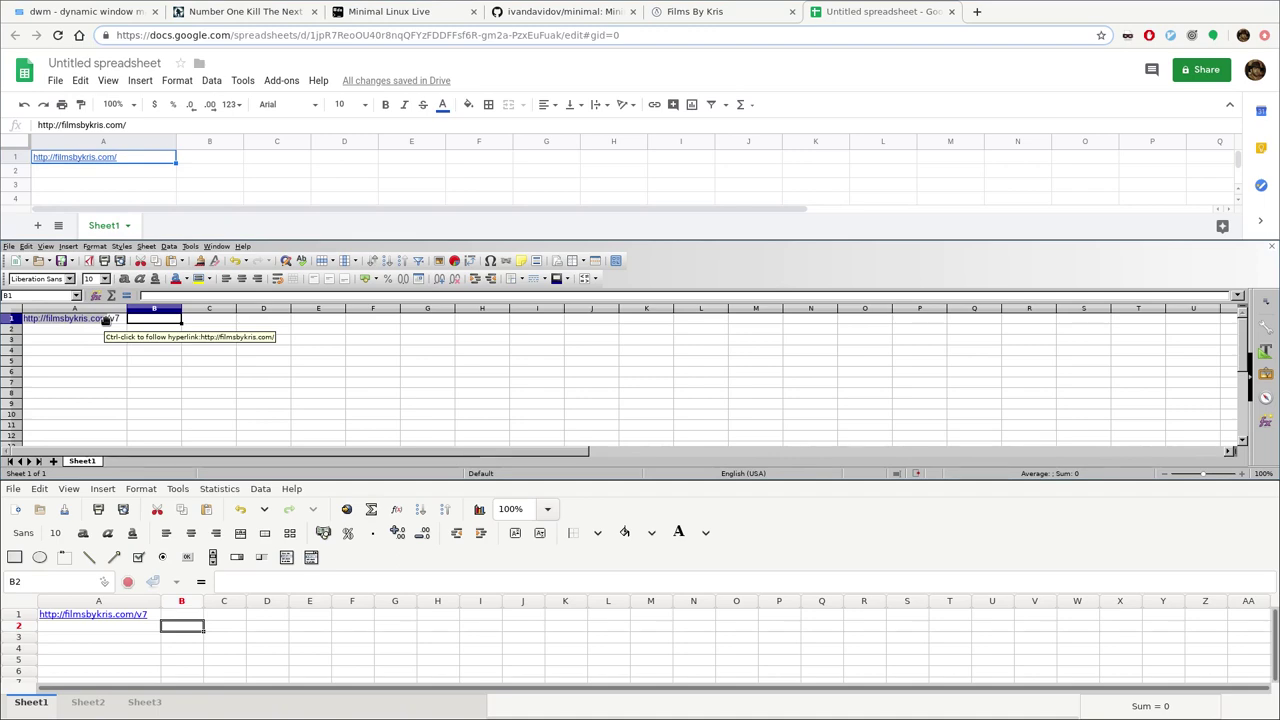
left_click(106, 319, "ctrl")
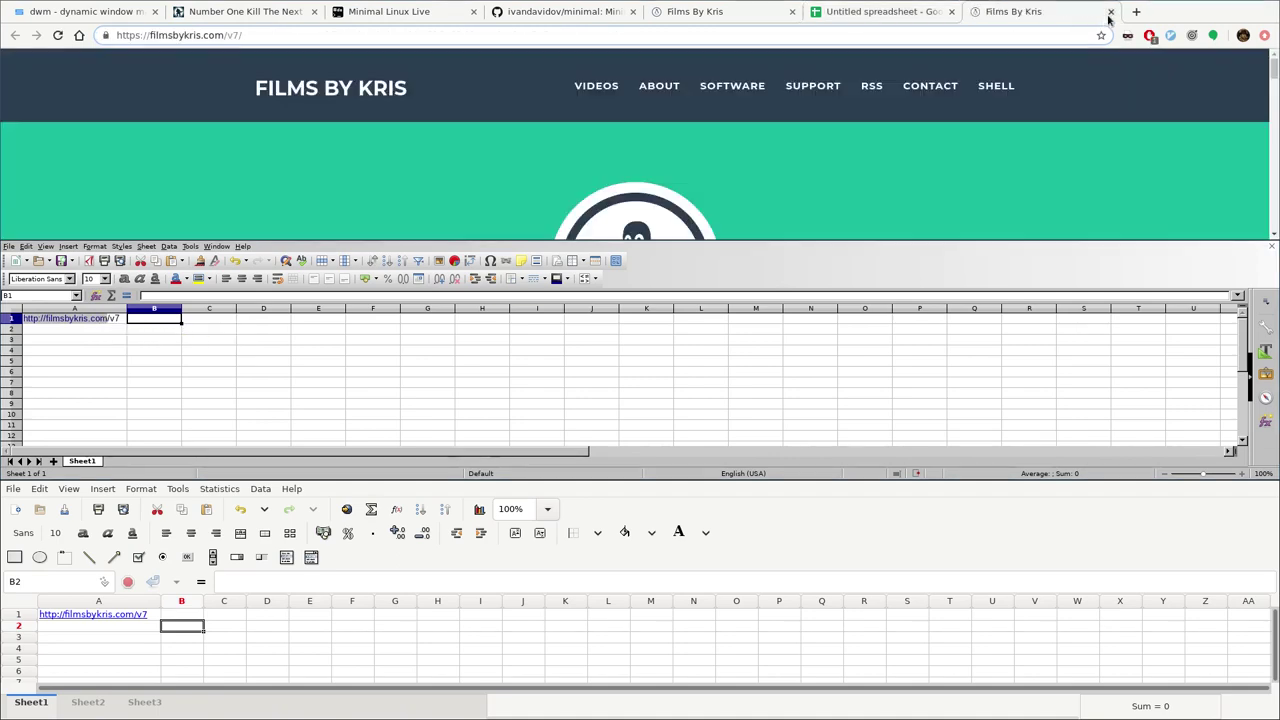
left_click(1110, 12)
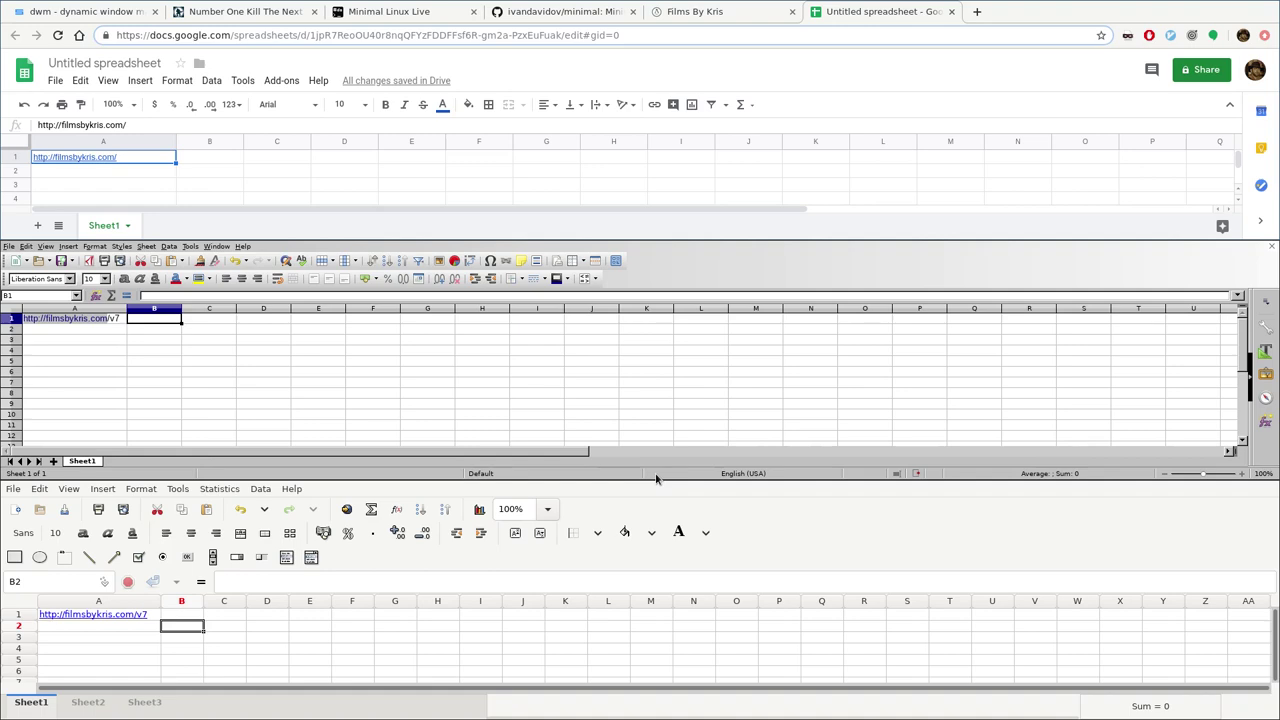
Widen Calc's column B to about 2.42 inches and click through cells B3 and C3
left_click_drag(181, 307, 277, 307)
left_click(228, 343)
left_click(306, 341)
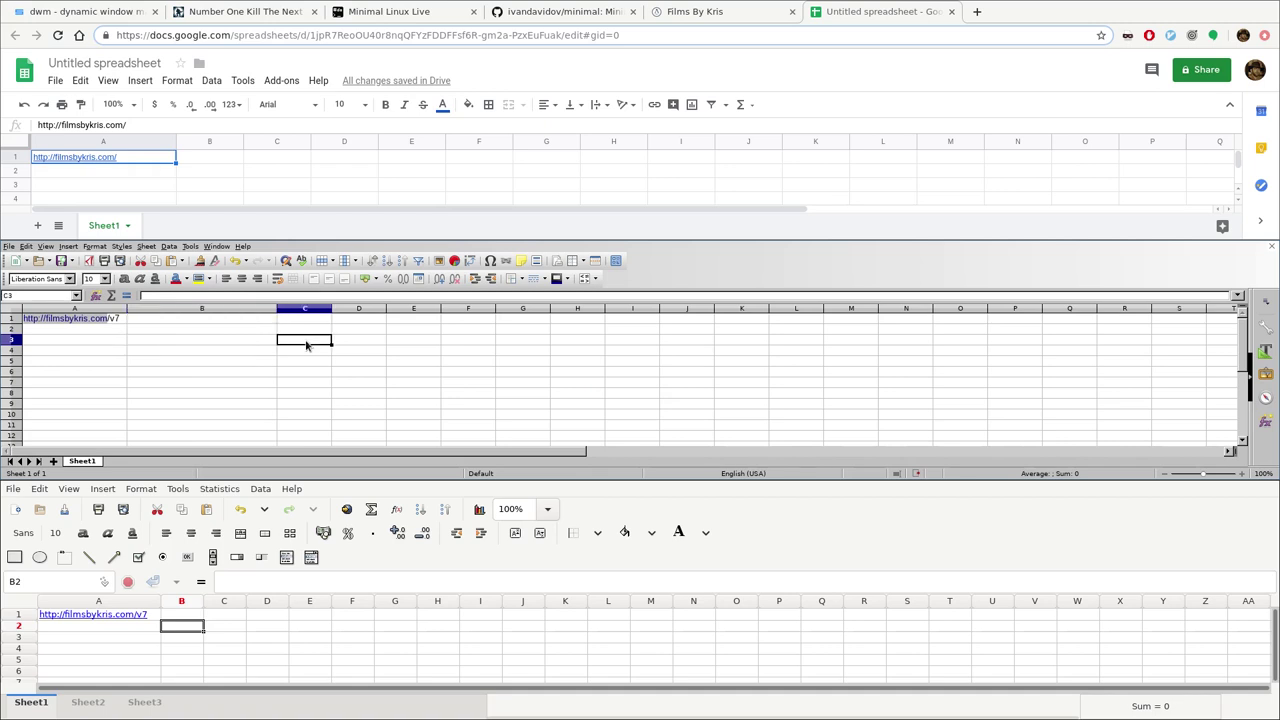
double_click(303, 338)
left_click(300, 329)
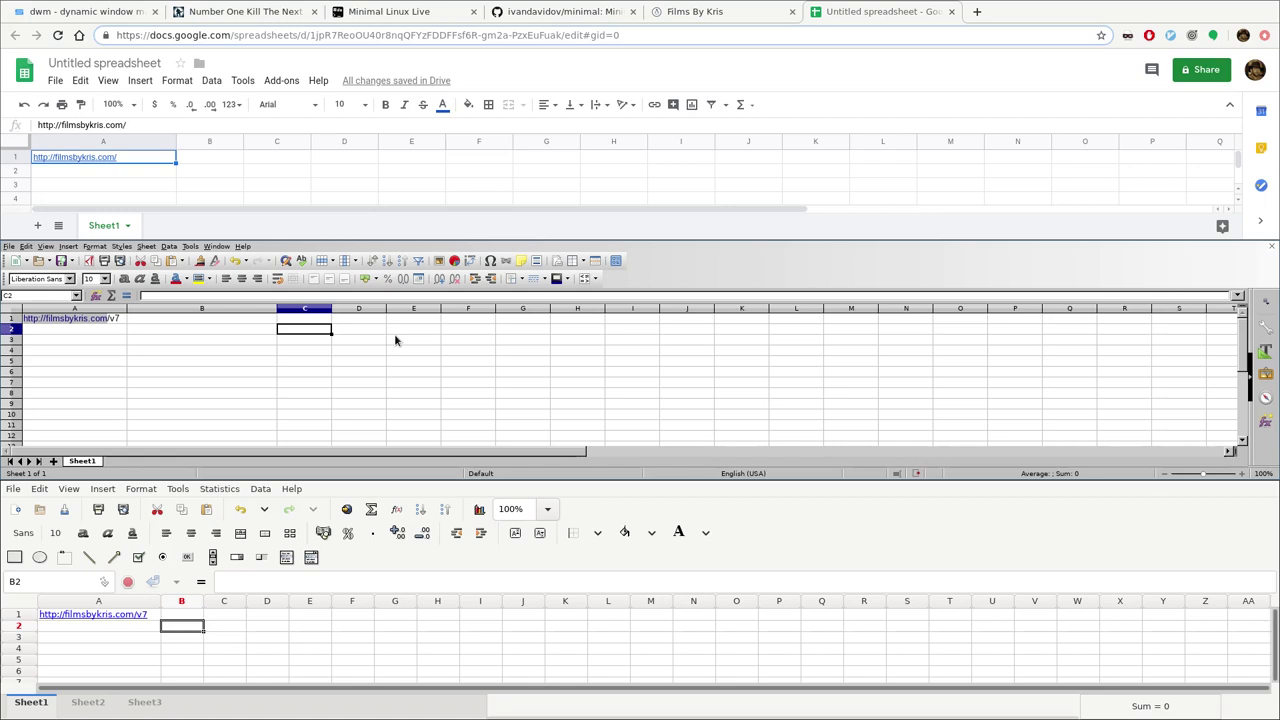
mouse_move(96, 164)
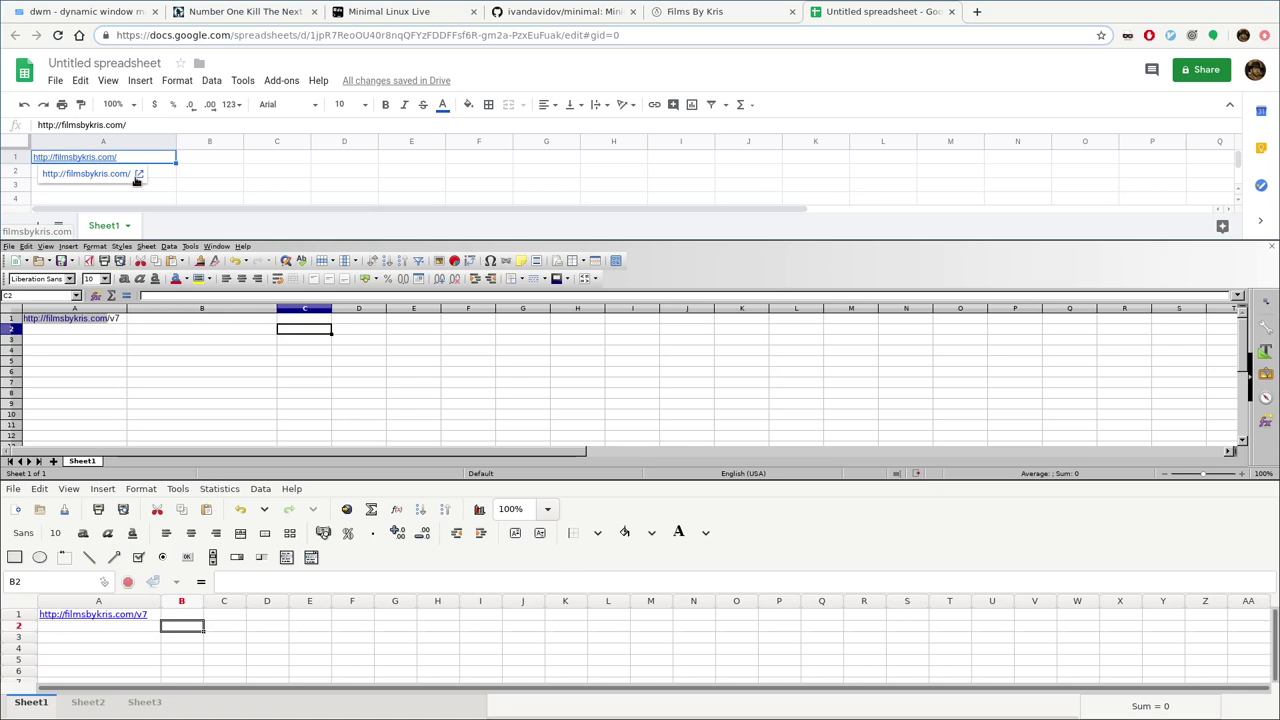
Widen Gnumeric's column B several-fold, pushing the later columns to the right
left_click(200, 172)
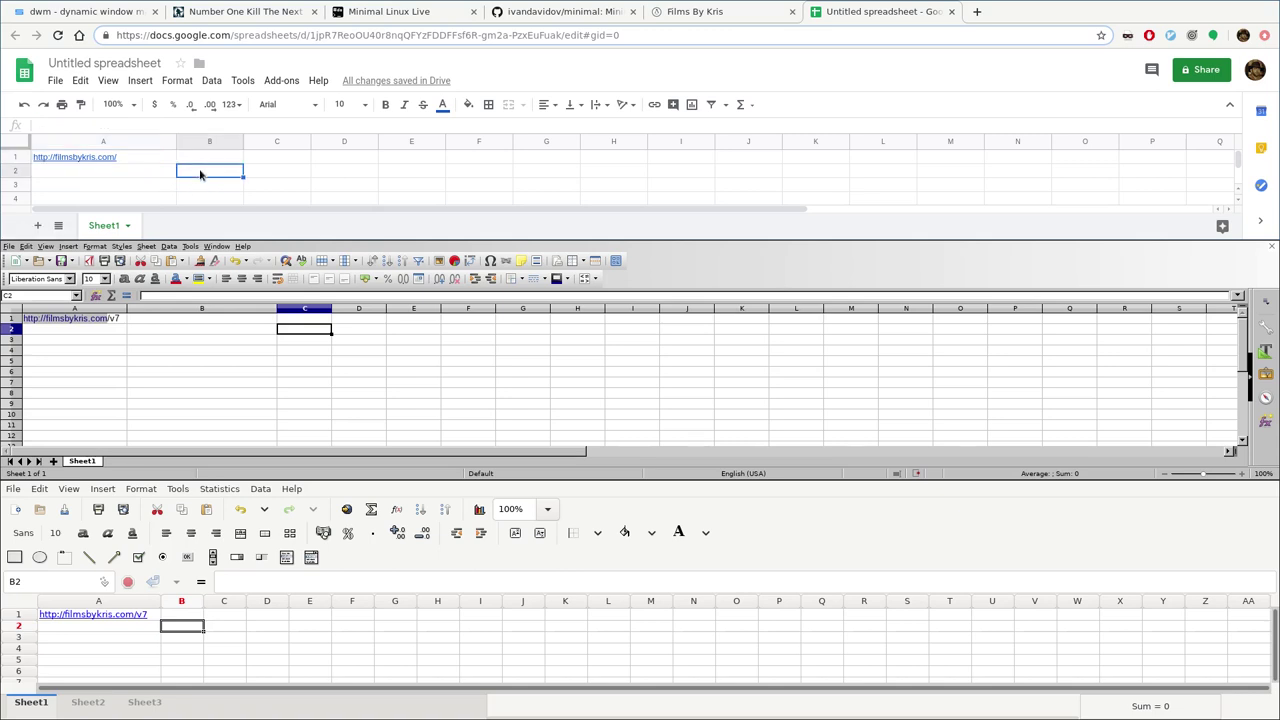
left_click(143, 160)
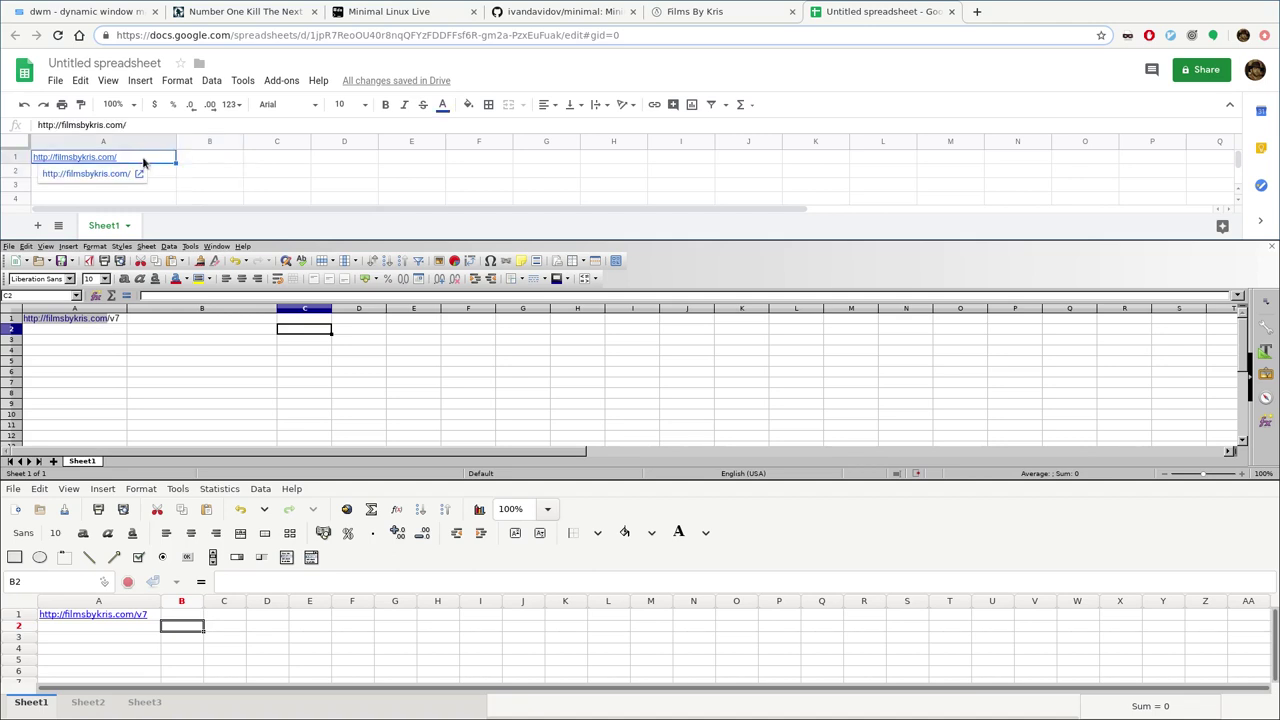
left_click(190, 176)
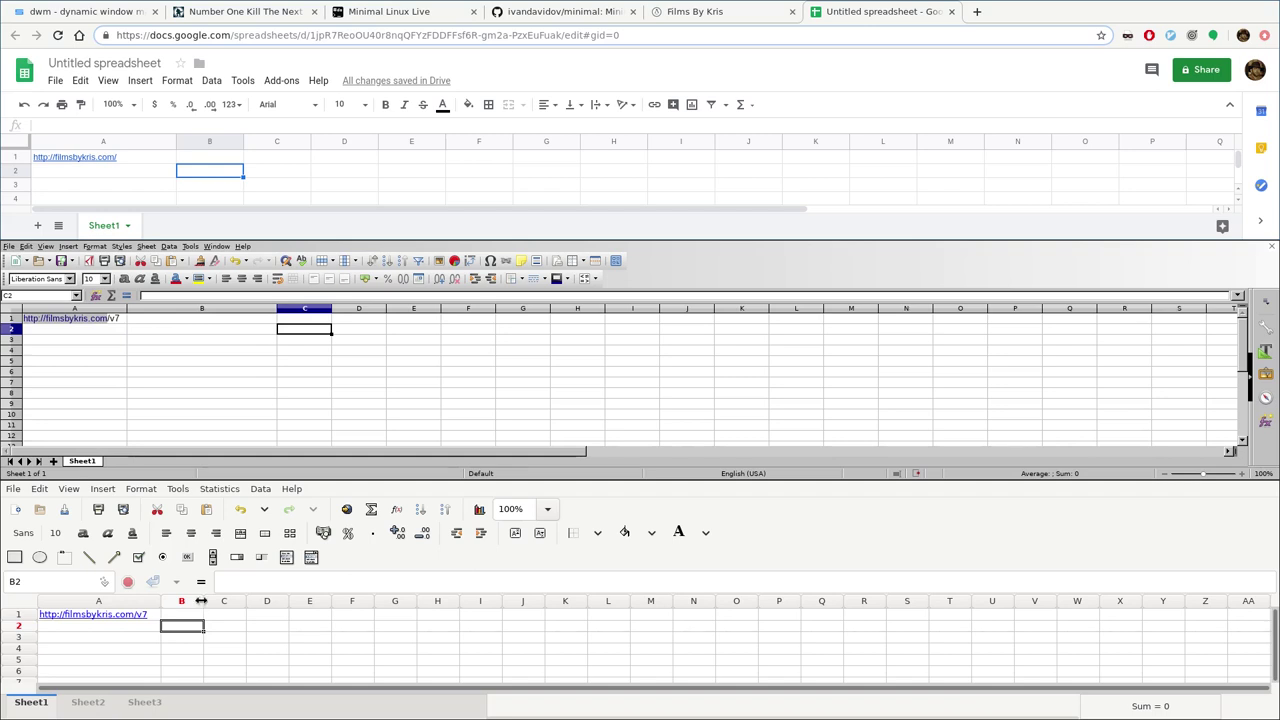
left_click_drag(203, 600, 332, 600)
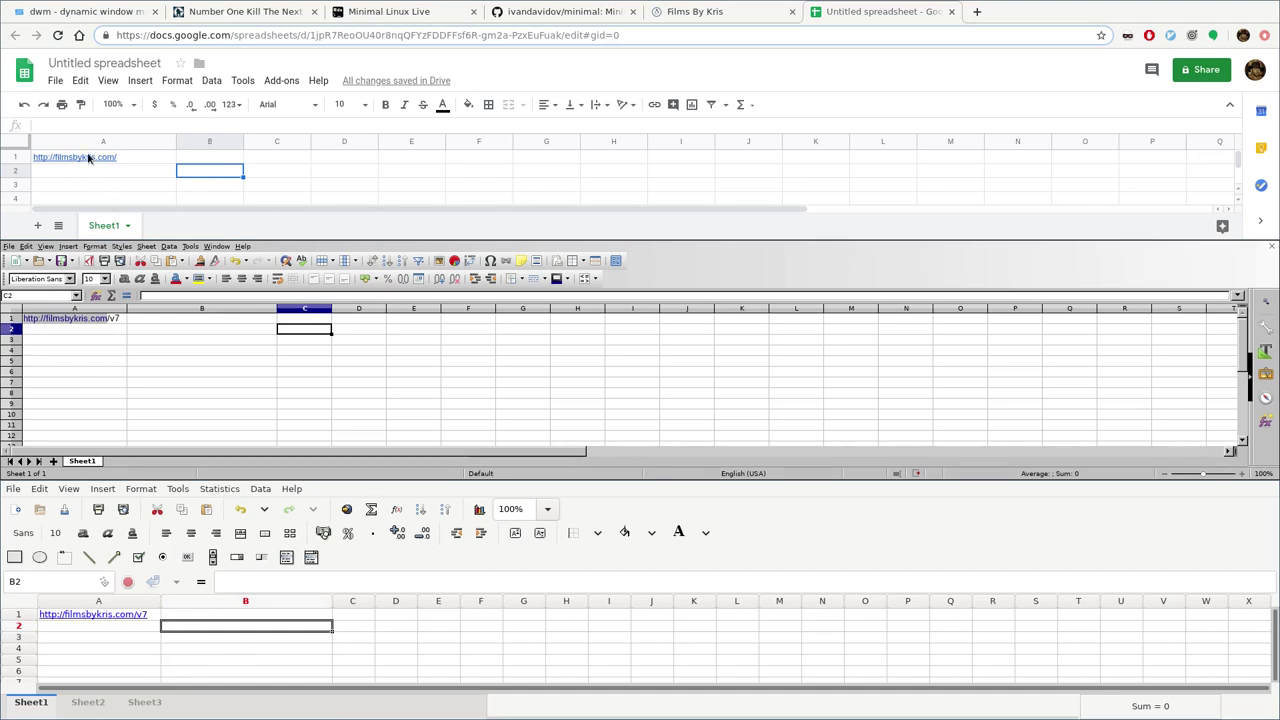
Follow the Google Sheets A1 link and jump to the site's Support section with Donate and Patreon
mouse_move(88, 158)
left_click(86, 172)
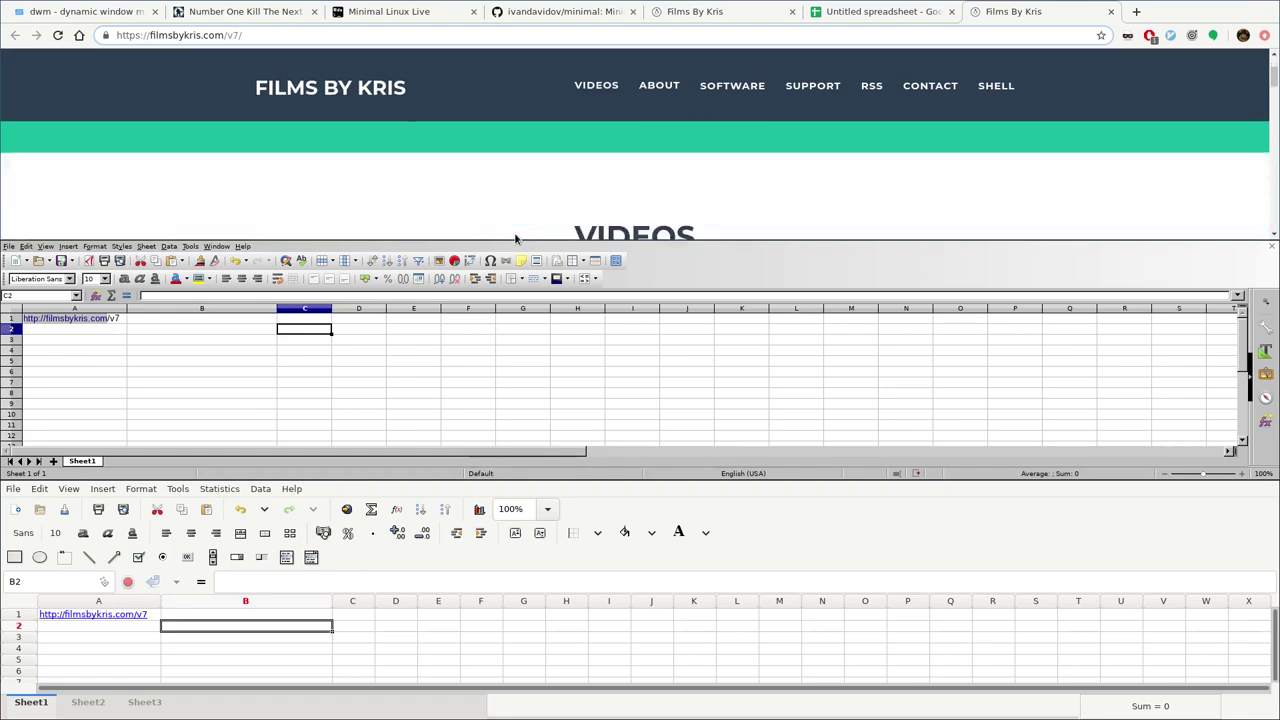
left_click(793, 78)
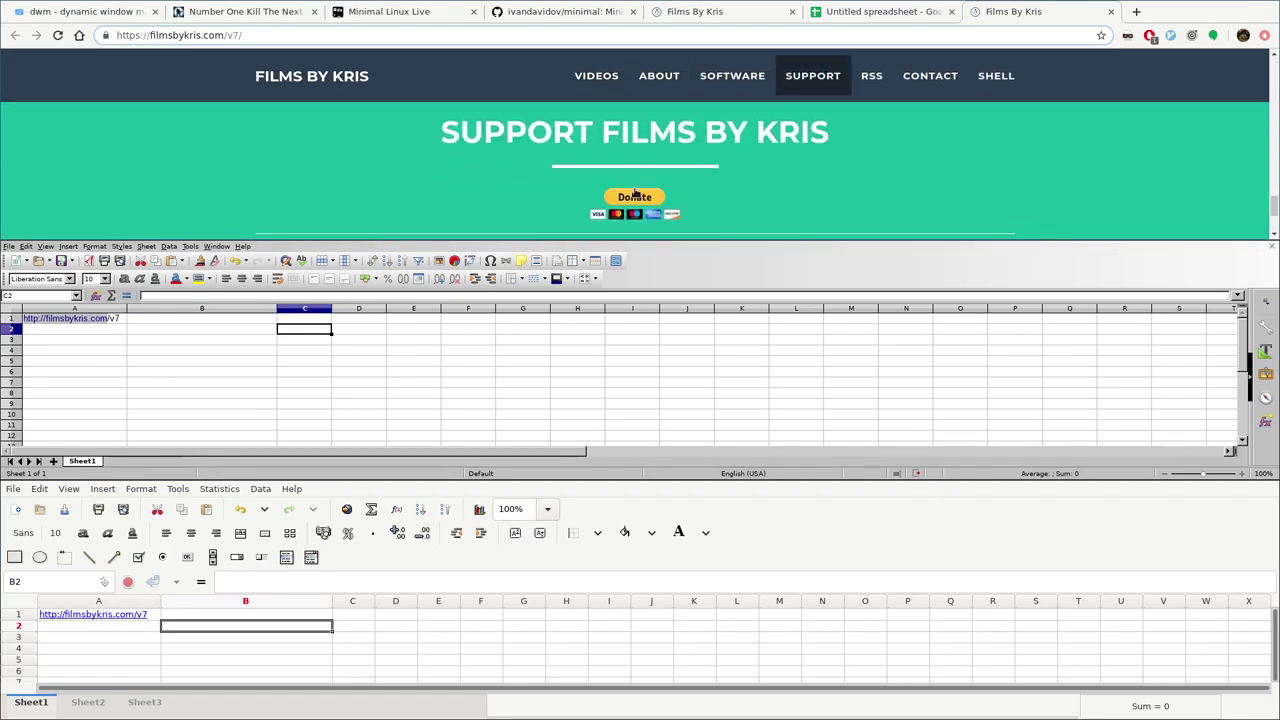
scroll(743, 201, "down", 1)
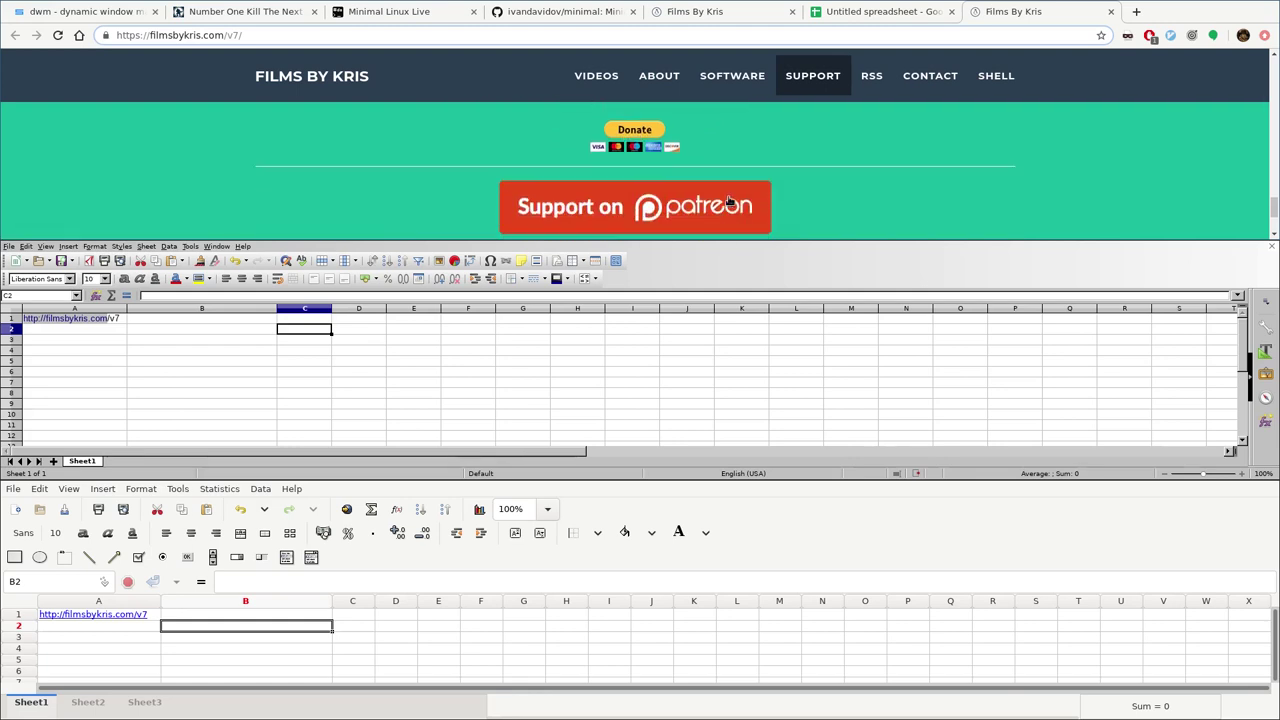